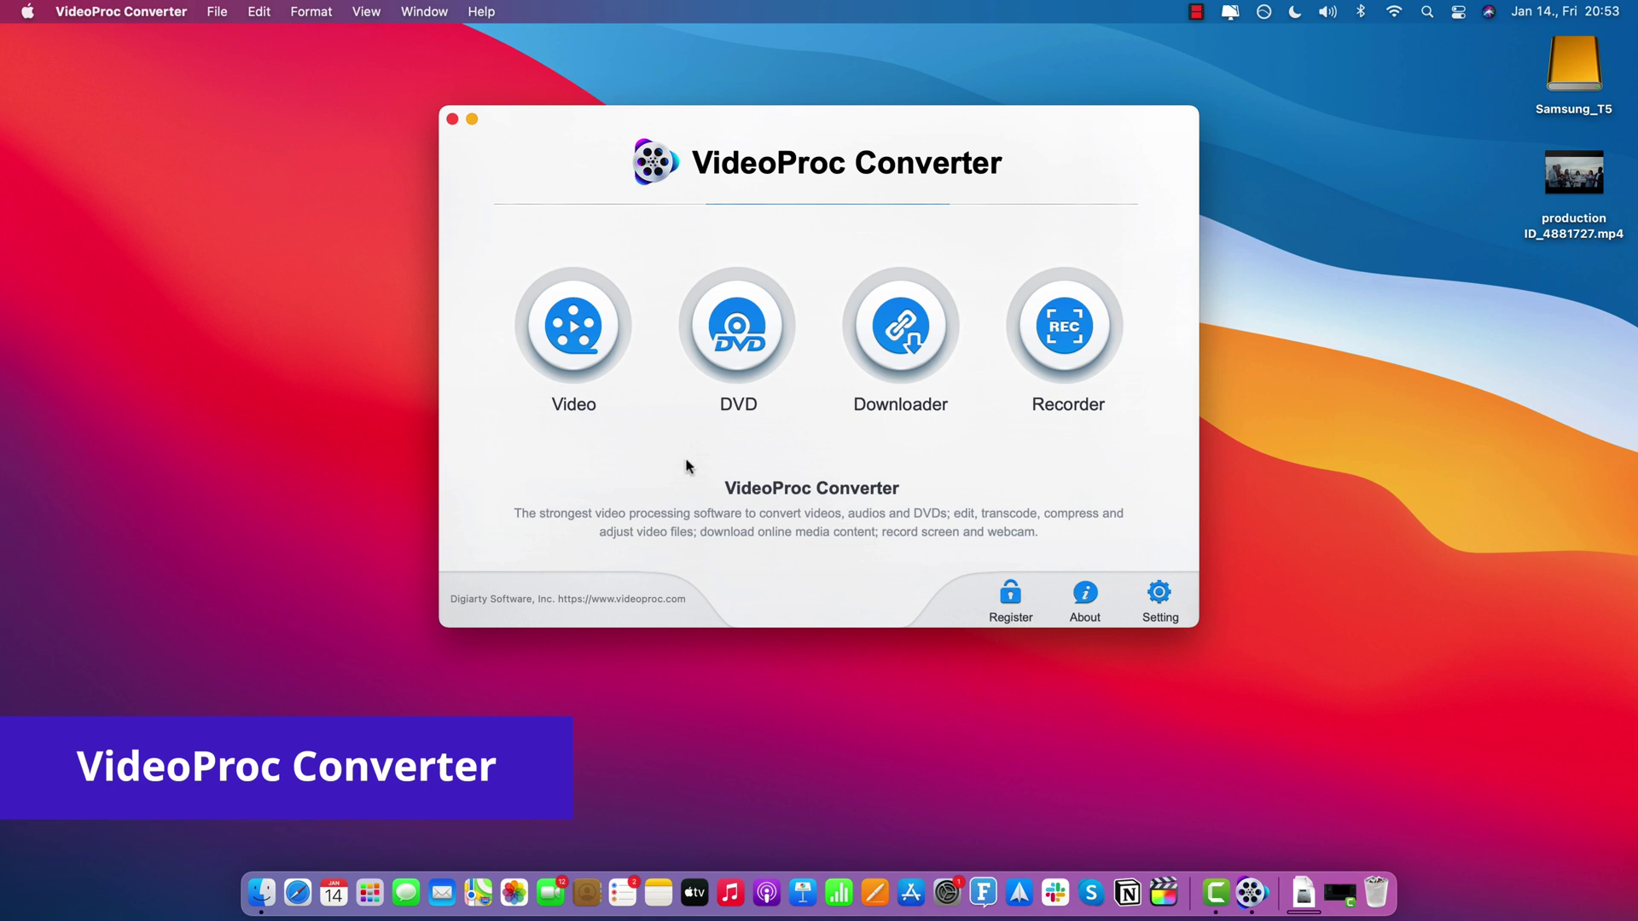
Step: Open the Video converter workspace, move its window below the menu bar, and decline the update offer
{"action": "left_click", "coordinate": [577, 330]}
{"action": "left_click_drag", "start_coordinate": [982, 48], "coordinate": [994, 107]}
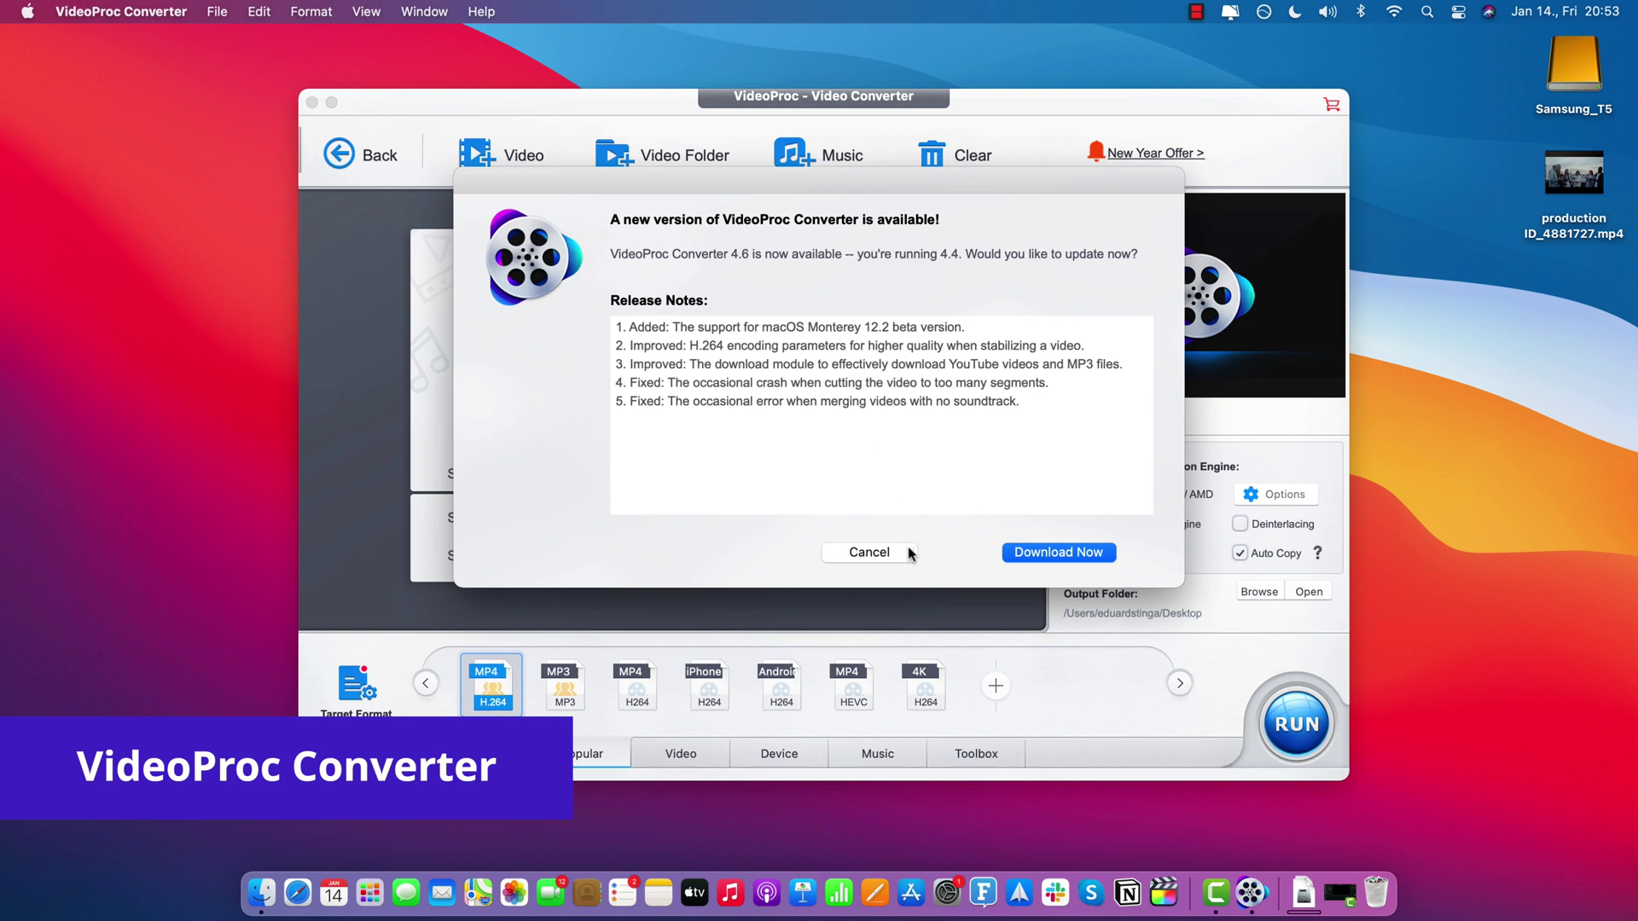
{"action": "left_click", "coordinate": [905, 553]}
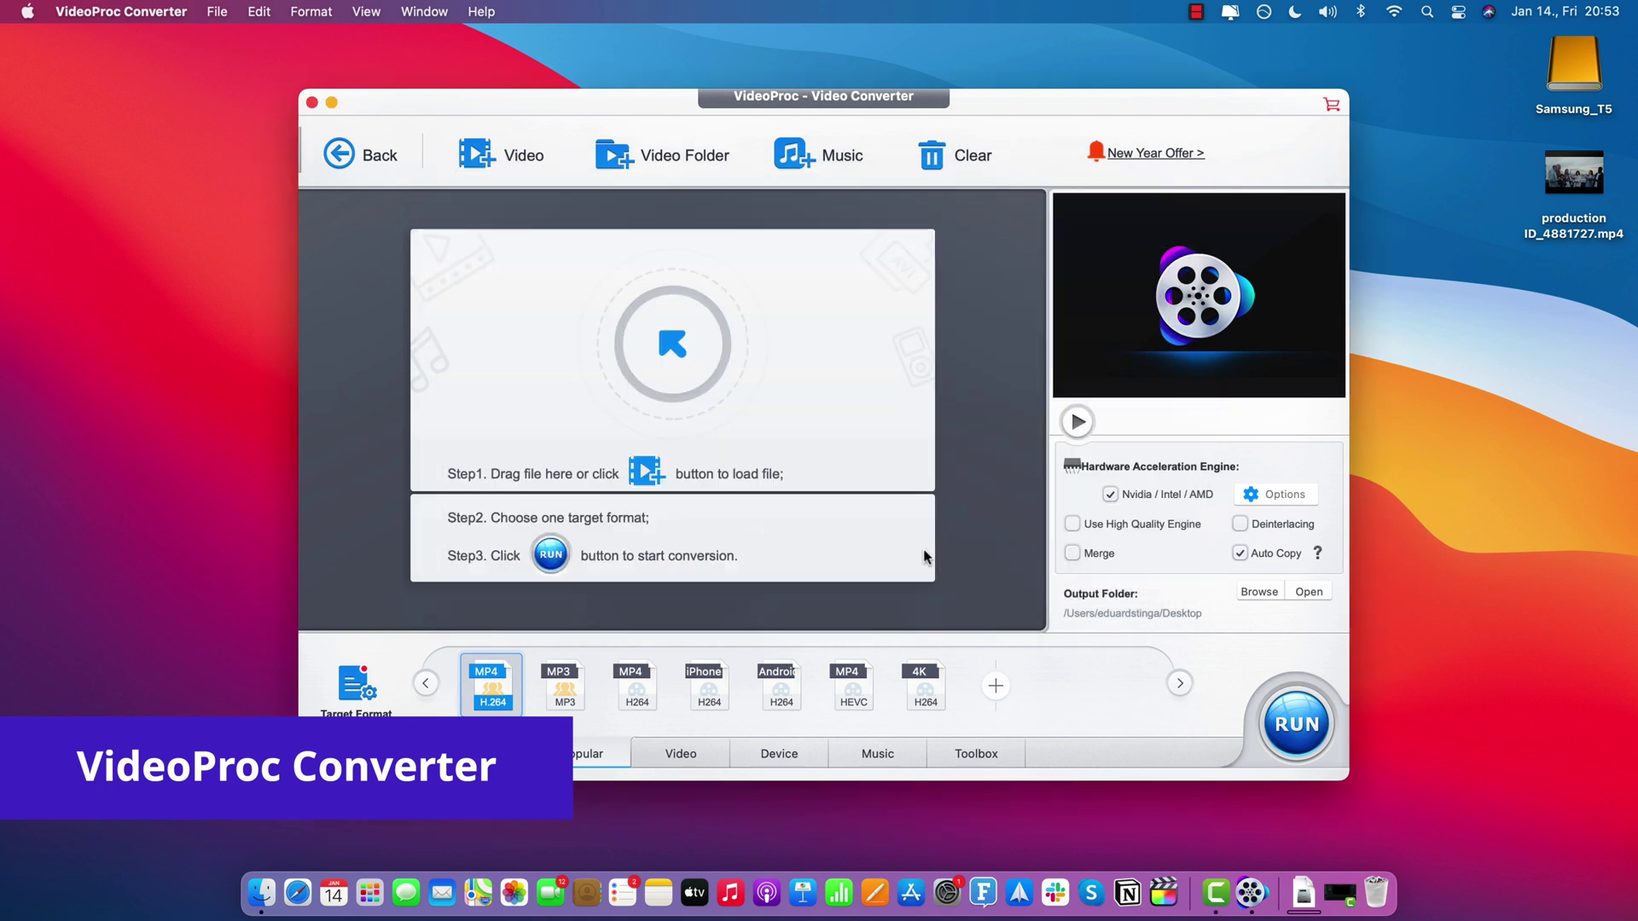
Step: Cancel the +Video file browser without loading anything, then select the party clip on the desktop
{"action": "left_click", "coordinate": [495, 162]}
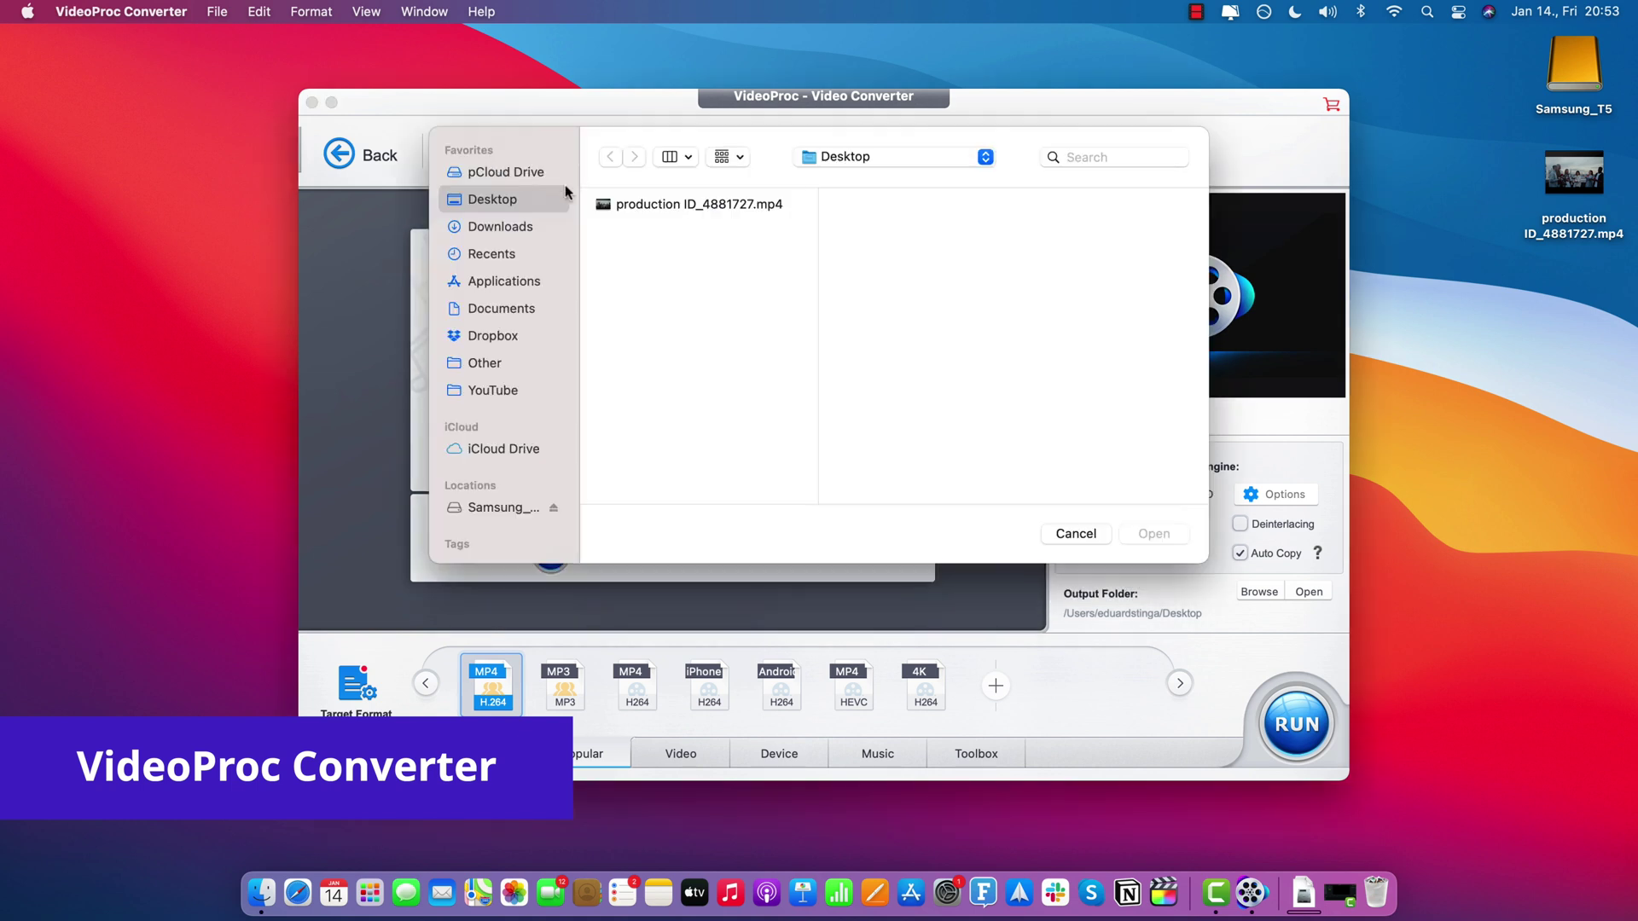
{"action": "left_click", "coordinate": [1065, 536]}
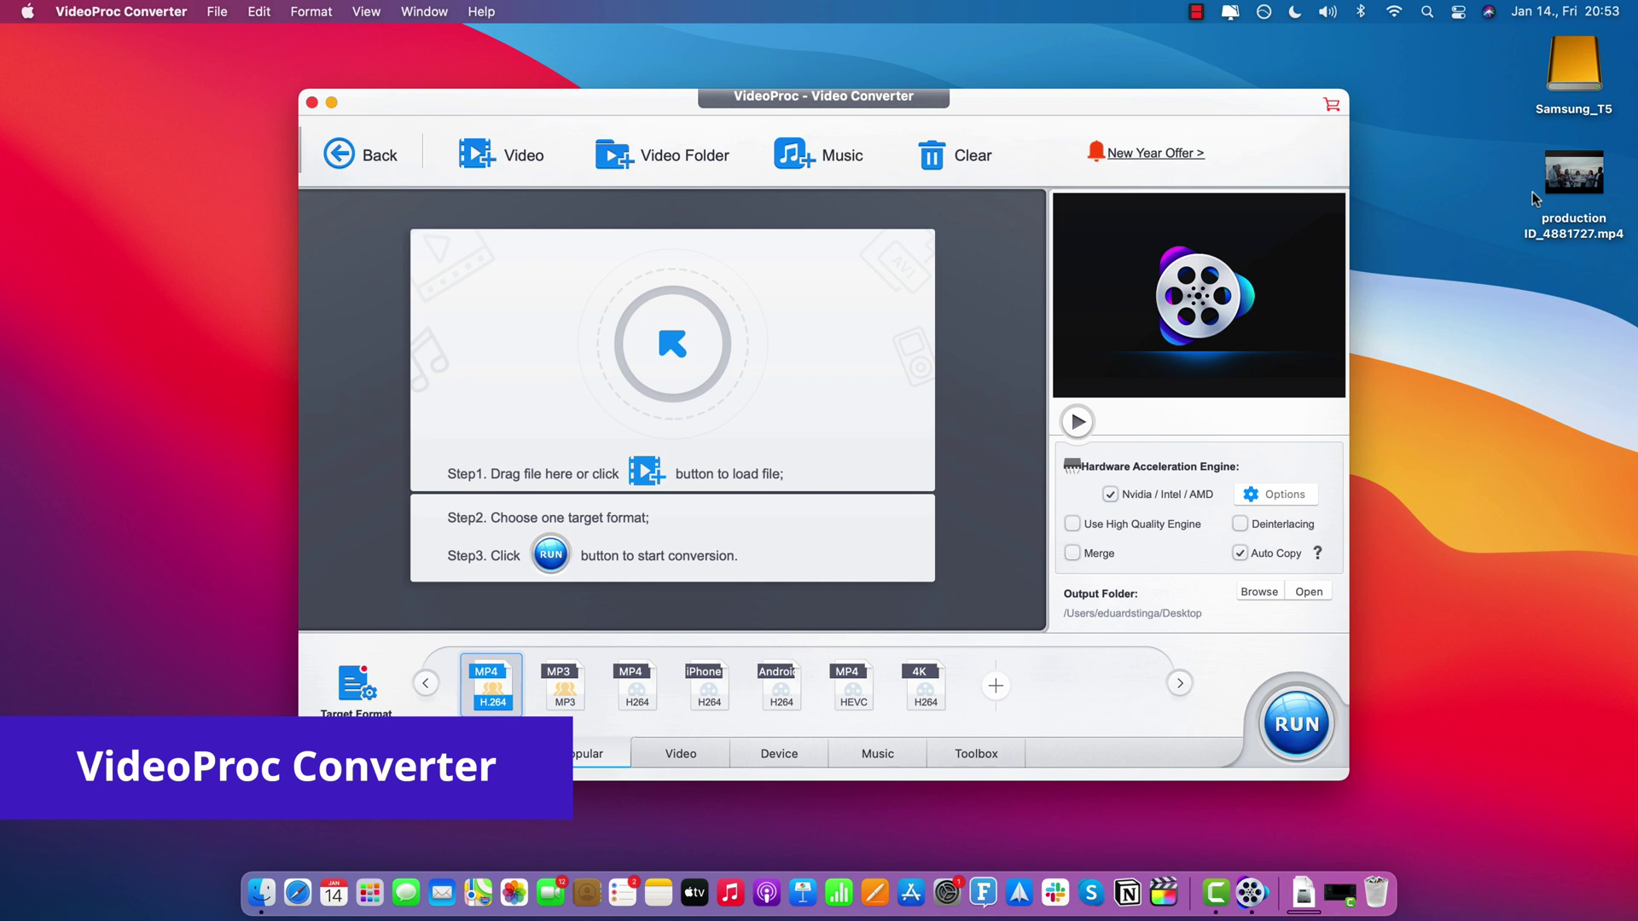
{"action": "left_click", "coordinate": [1578, 180]}
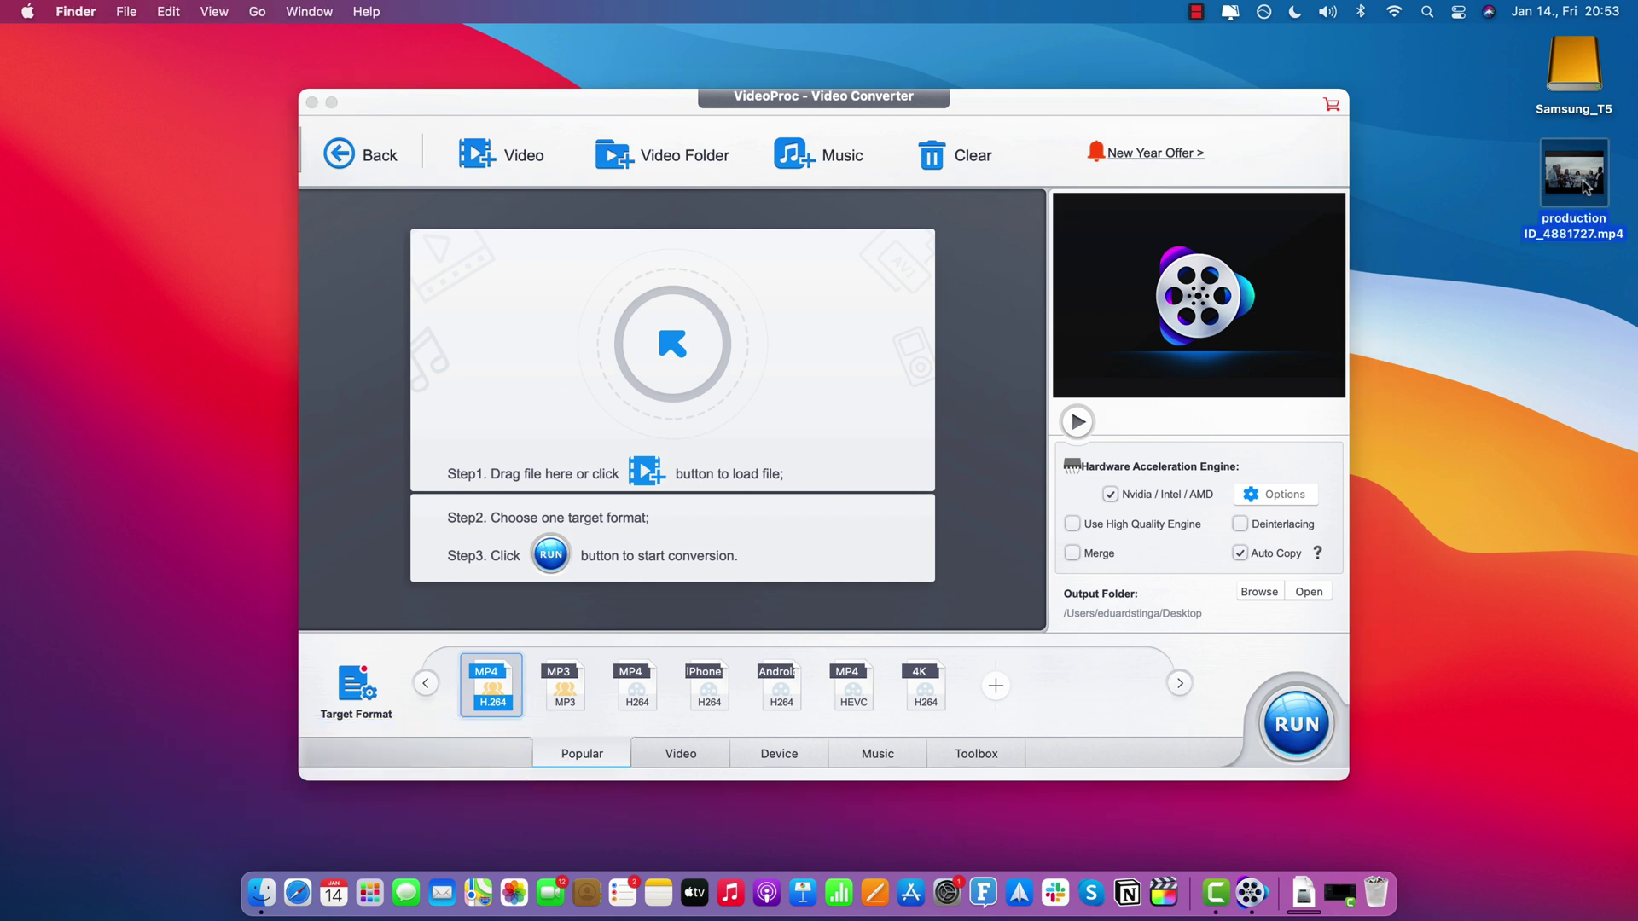
Step: Drop production ID_4881727.mp4 into the converter and open its Cut editor
{"action": "left_click_drag", "start_coordinate": [1583, 178], "coordinate": [723, 369]}
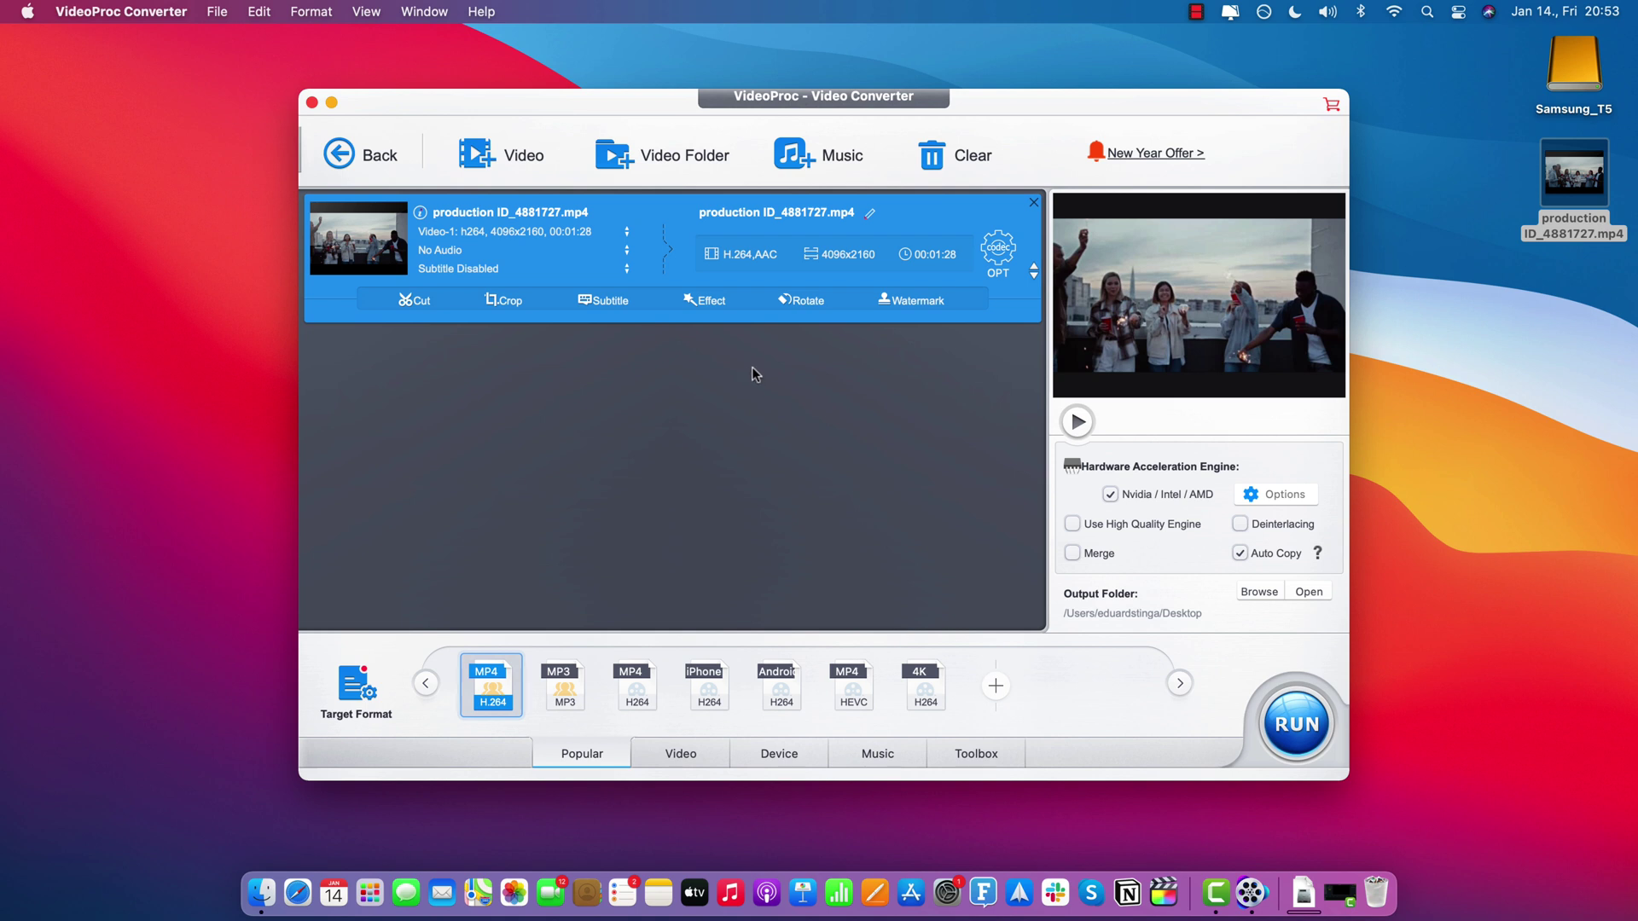
{"action": "left_click", "coordinate": [413, 301]}
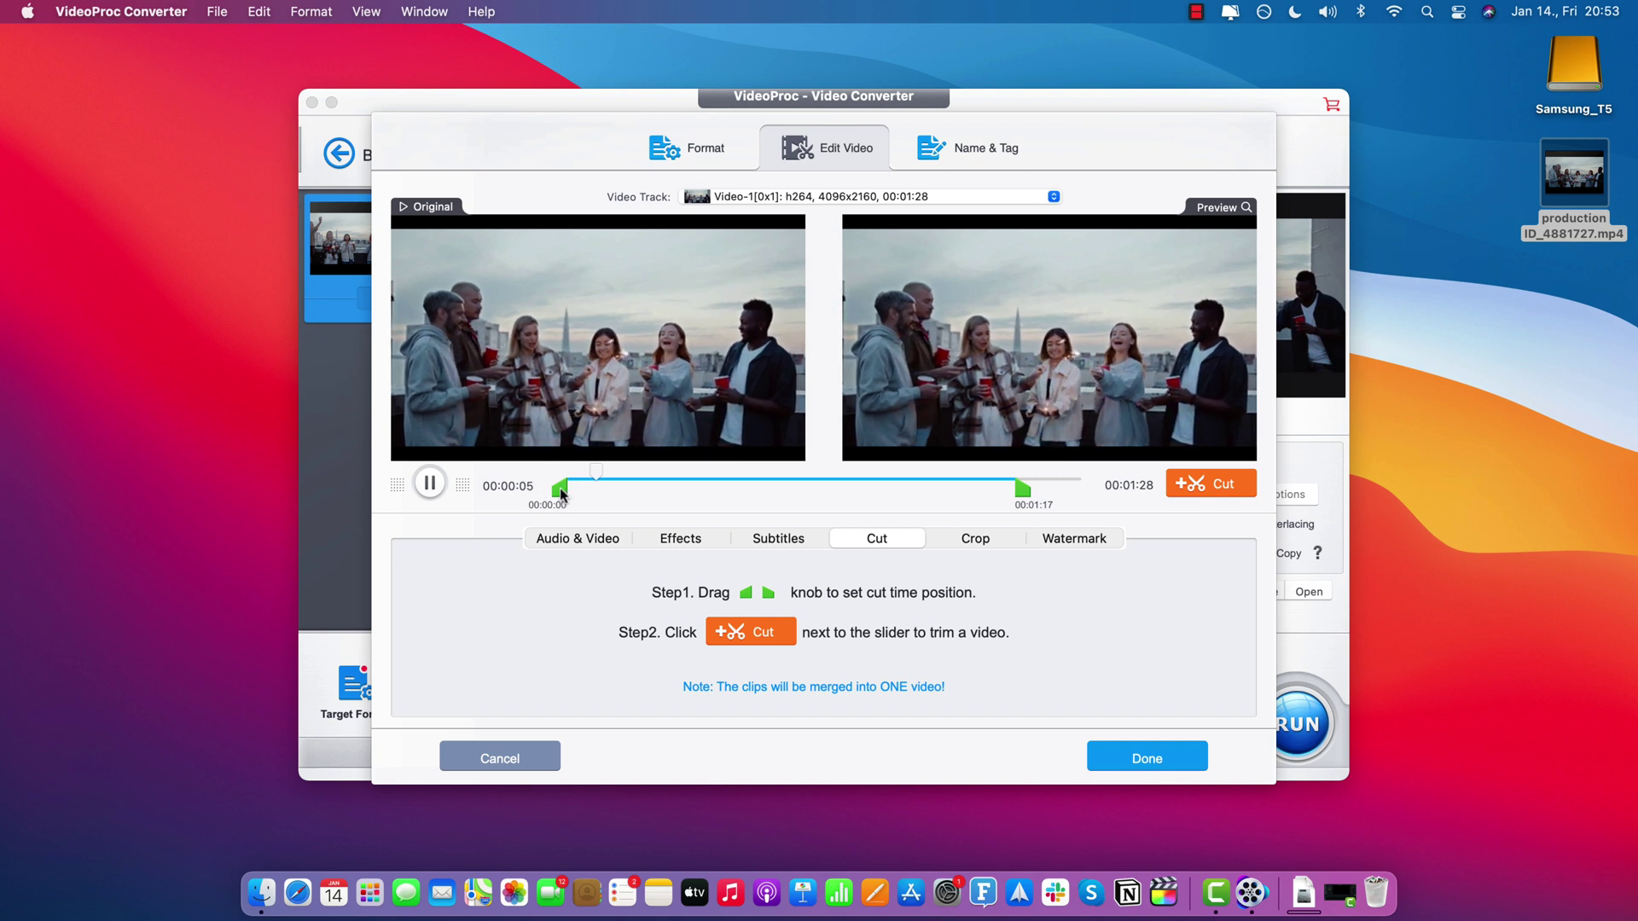
Step: Set the trim range to 00:00:33–00:00:42 and add it as Clip 1
{"action": "mouse_move", "coordinate": [560, 488]}
{"action": "left_mouse_down"}
{"action": "mouse_move", "coordinate": [706, 494]}
{"action": "mouse_move", "coordinate": [554, 493]}
{"action": "left_mouse_up"}
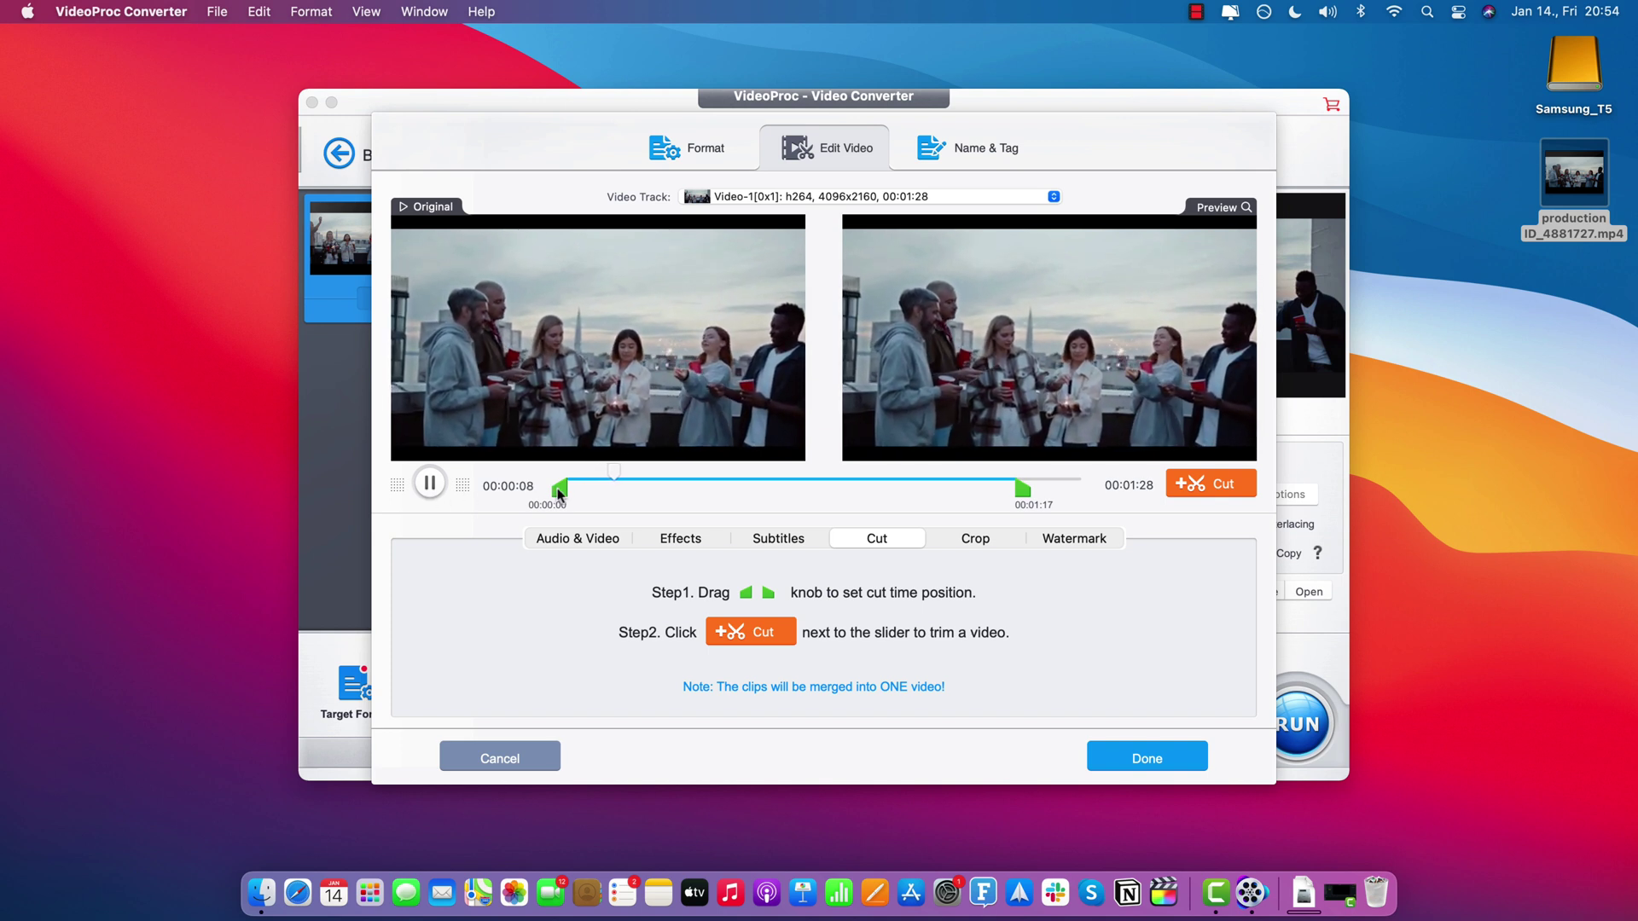
{"action": "left_click_drag", "start_coordinate": [559, 488], "coordinate": [764, 492]}
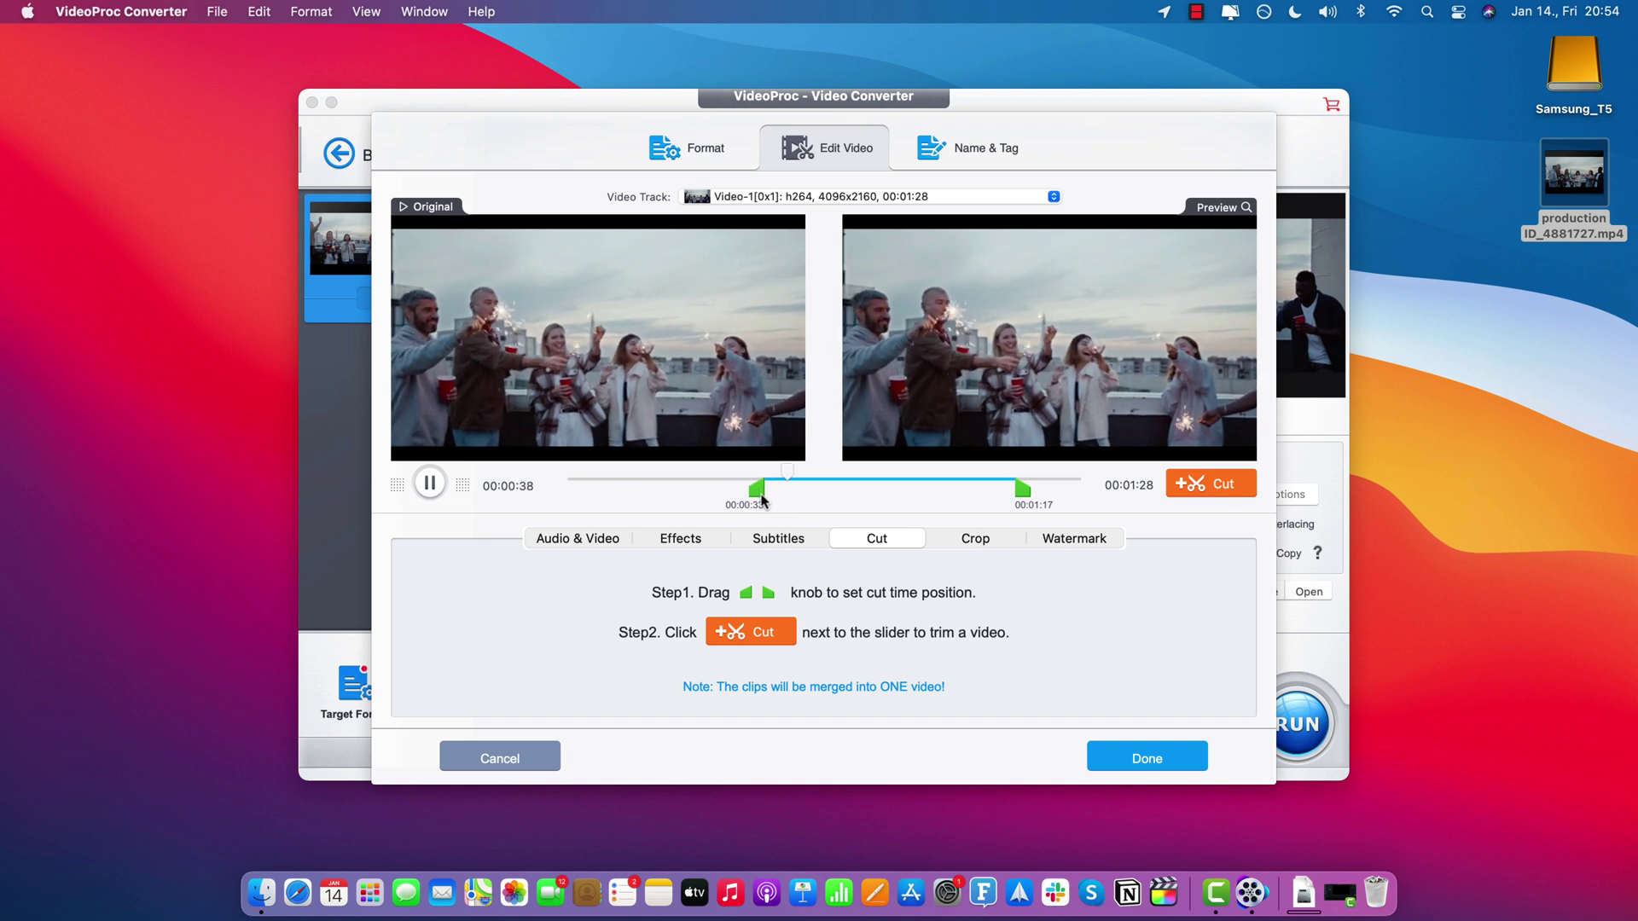
{"action": "left_click_drag", "start_coordinate": [1023, 493], "coordinate": [817, 495]}
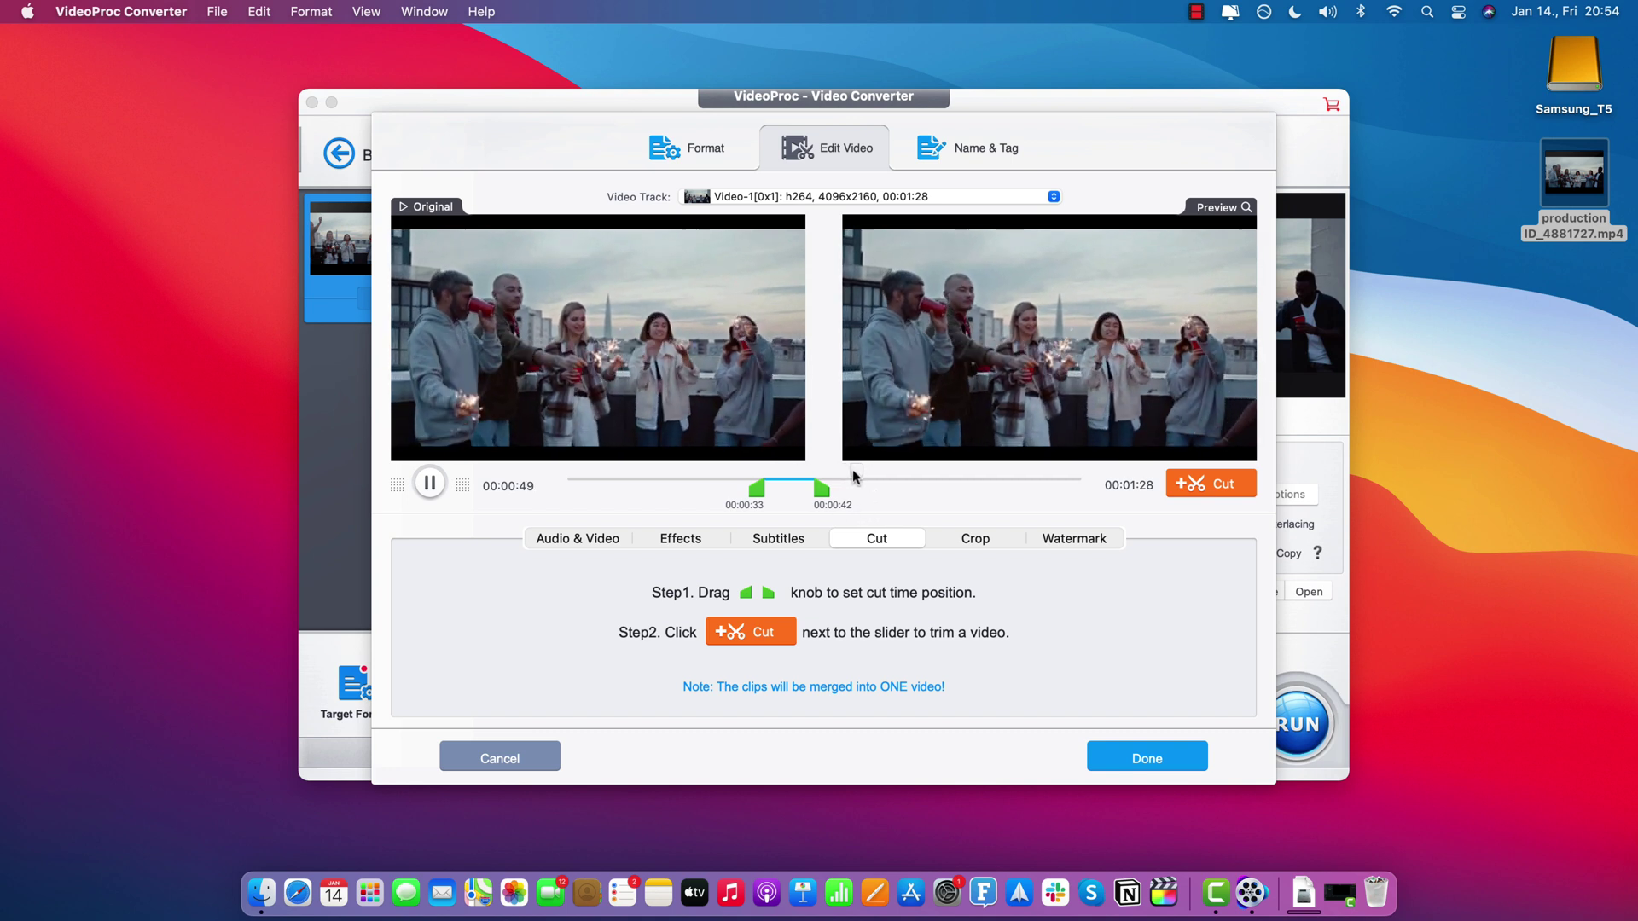
{"action": "left_click_drag", "start_coordinate": [852, 469], "coordinate": [765, 477]}
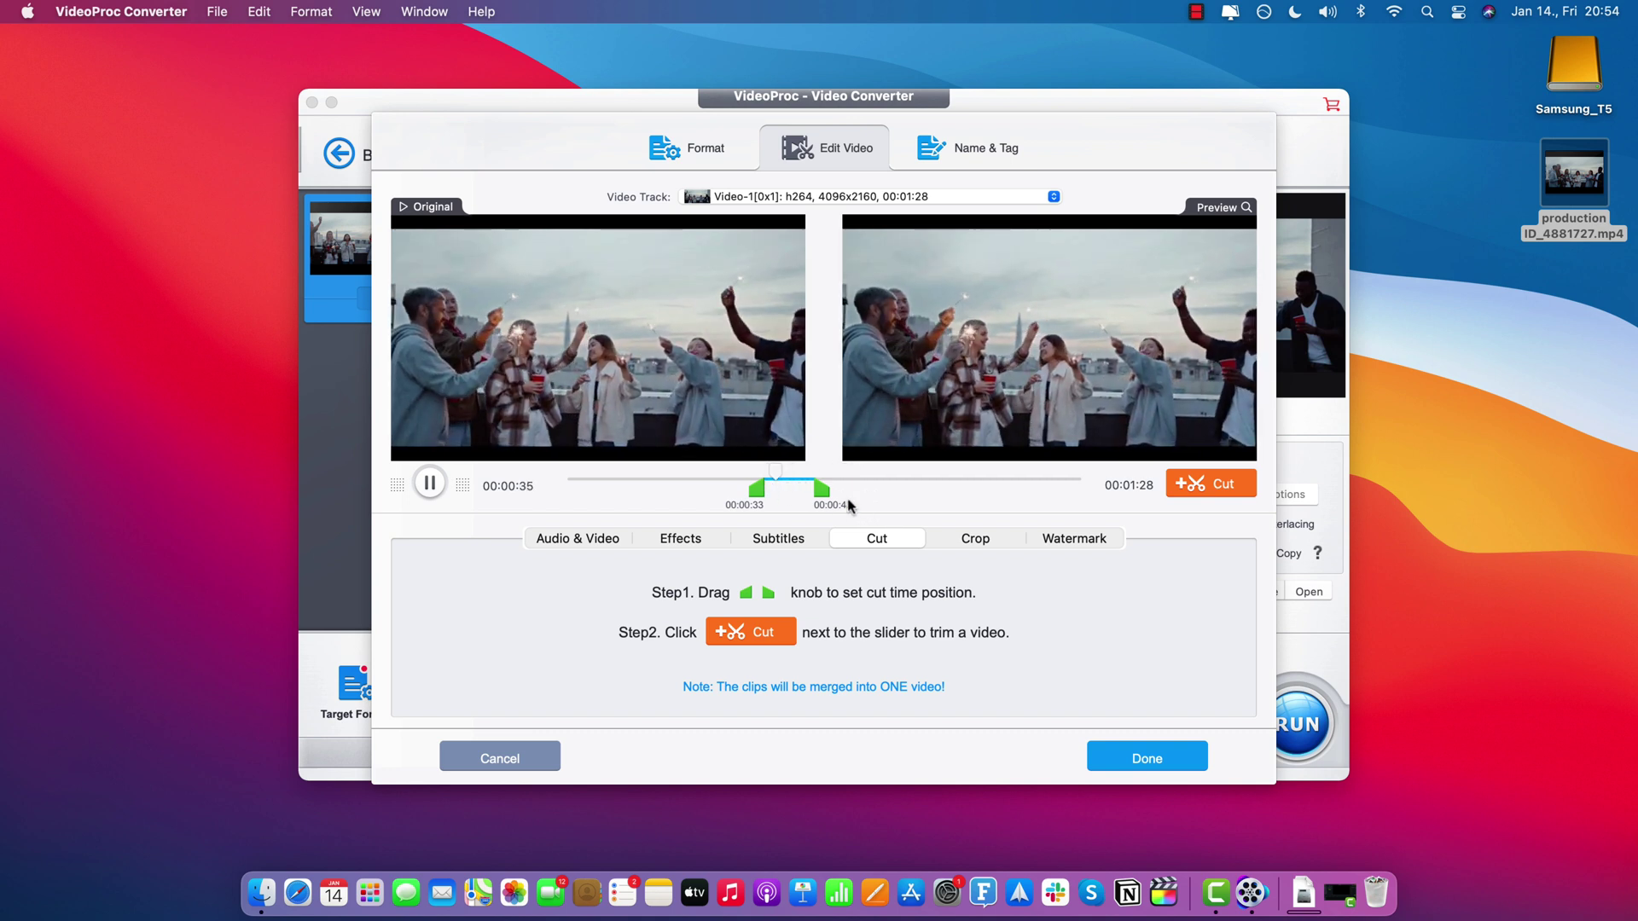
{"action": "left_click", "coordinate": [1218, 484]}
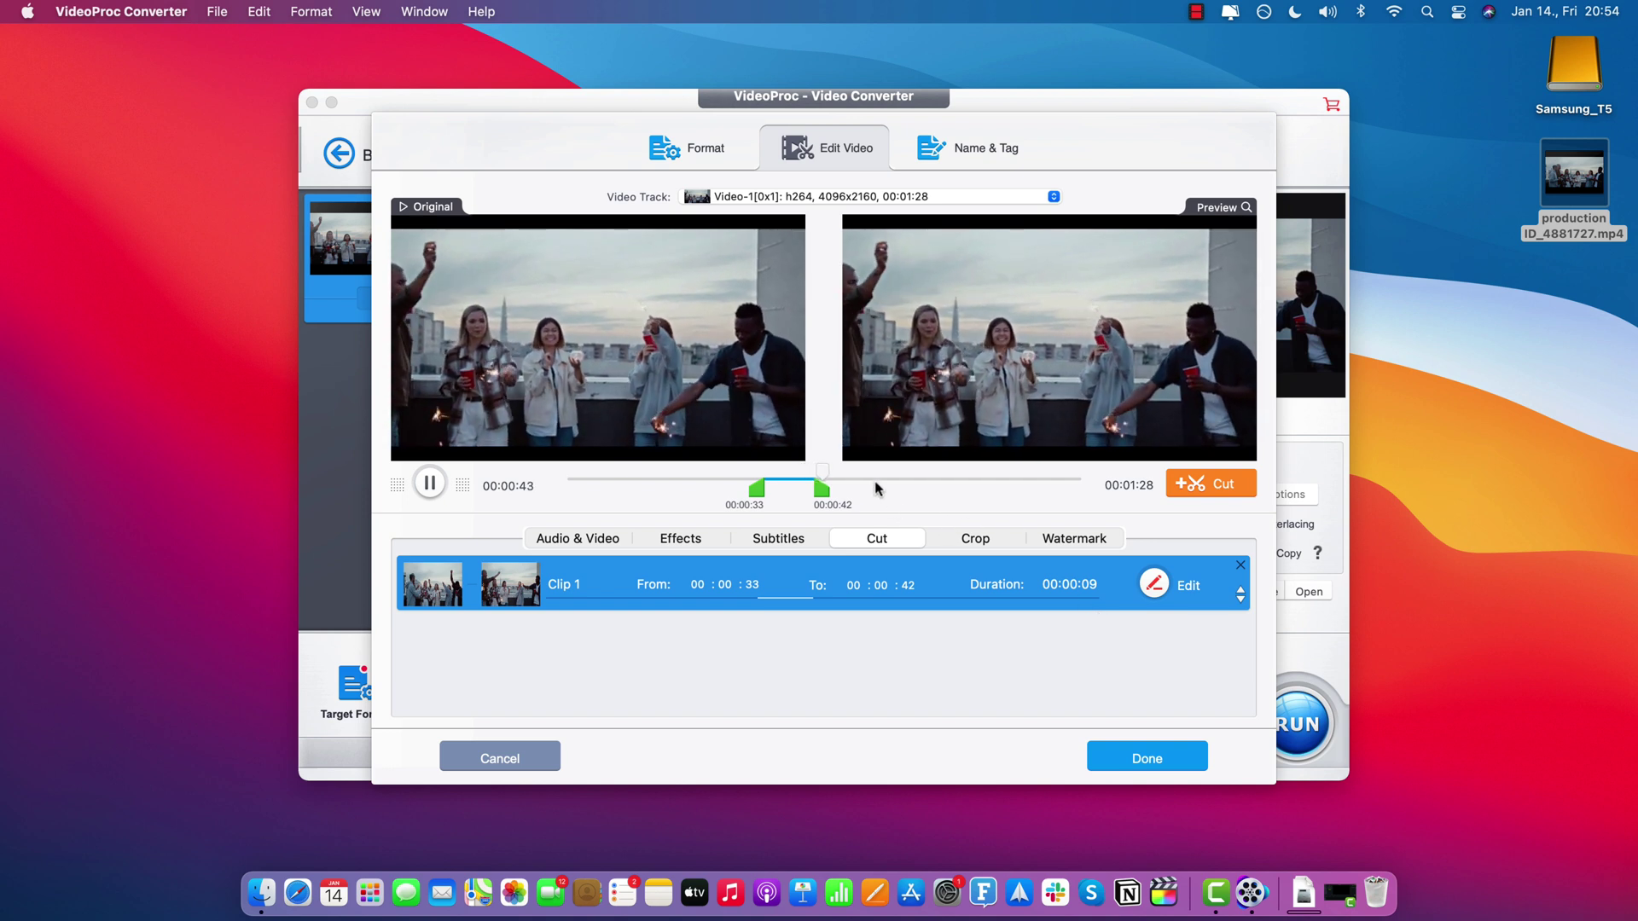
Step: Set a second range from 00:01:11 to 00:01:21 and add it as Clip 2
{"action": "left_click", "coordinate": [976, 479]}
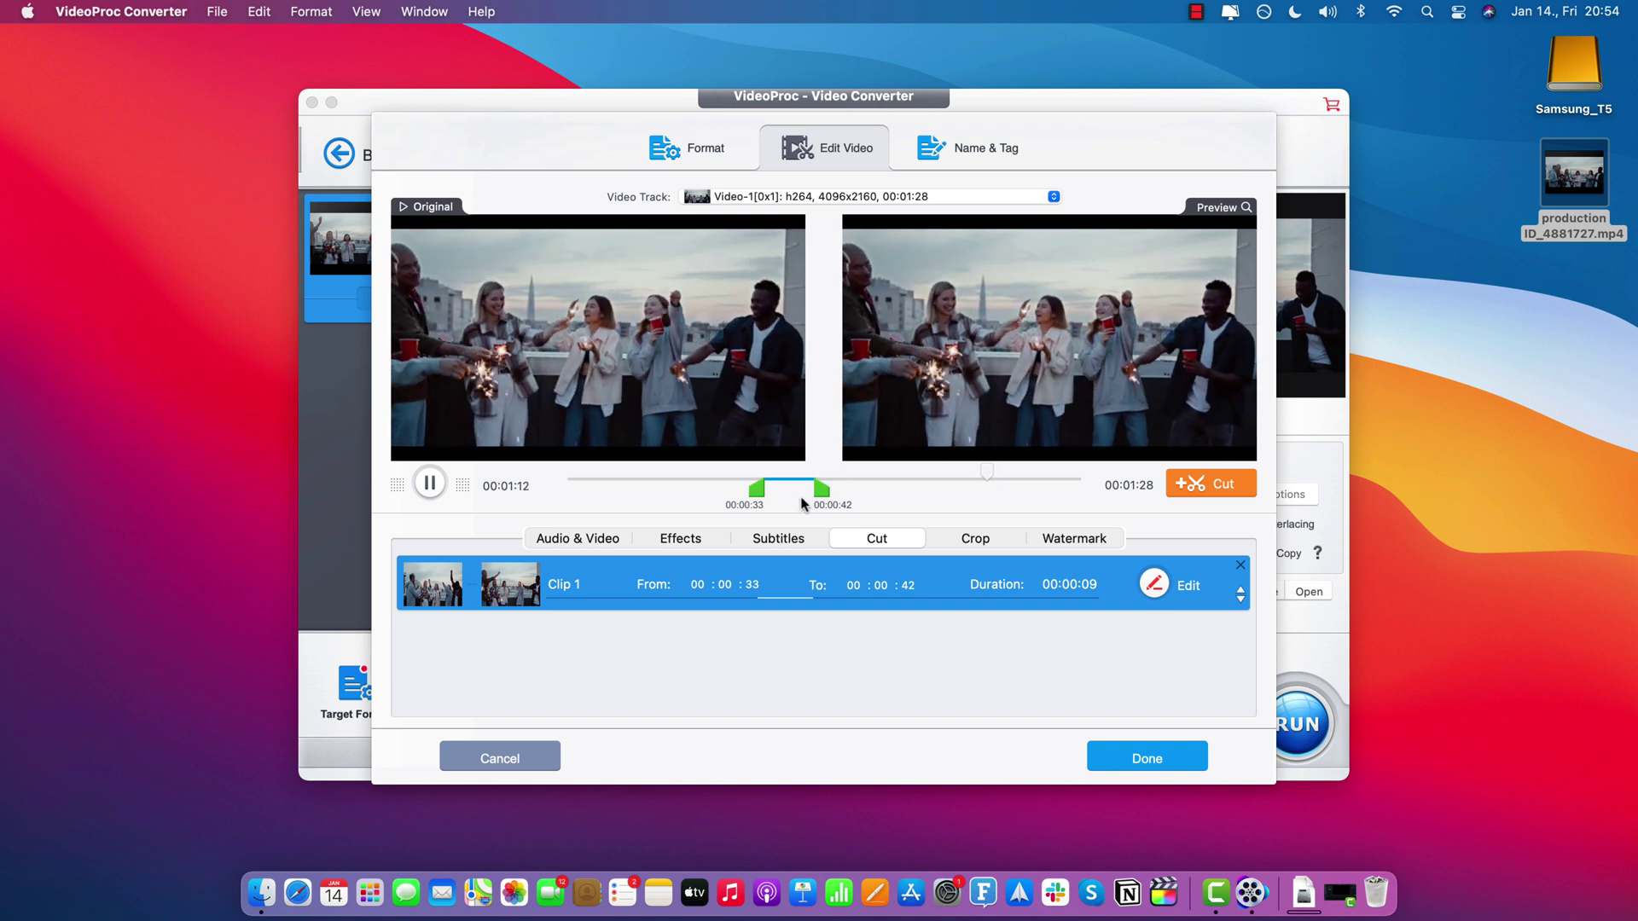
{"action": "left_click_drag", "start_coordinate": [824, 489], "coordinate": [1041, 493]}
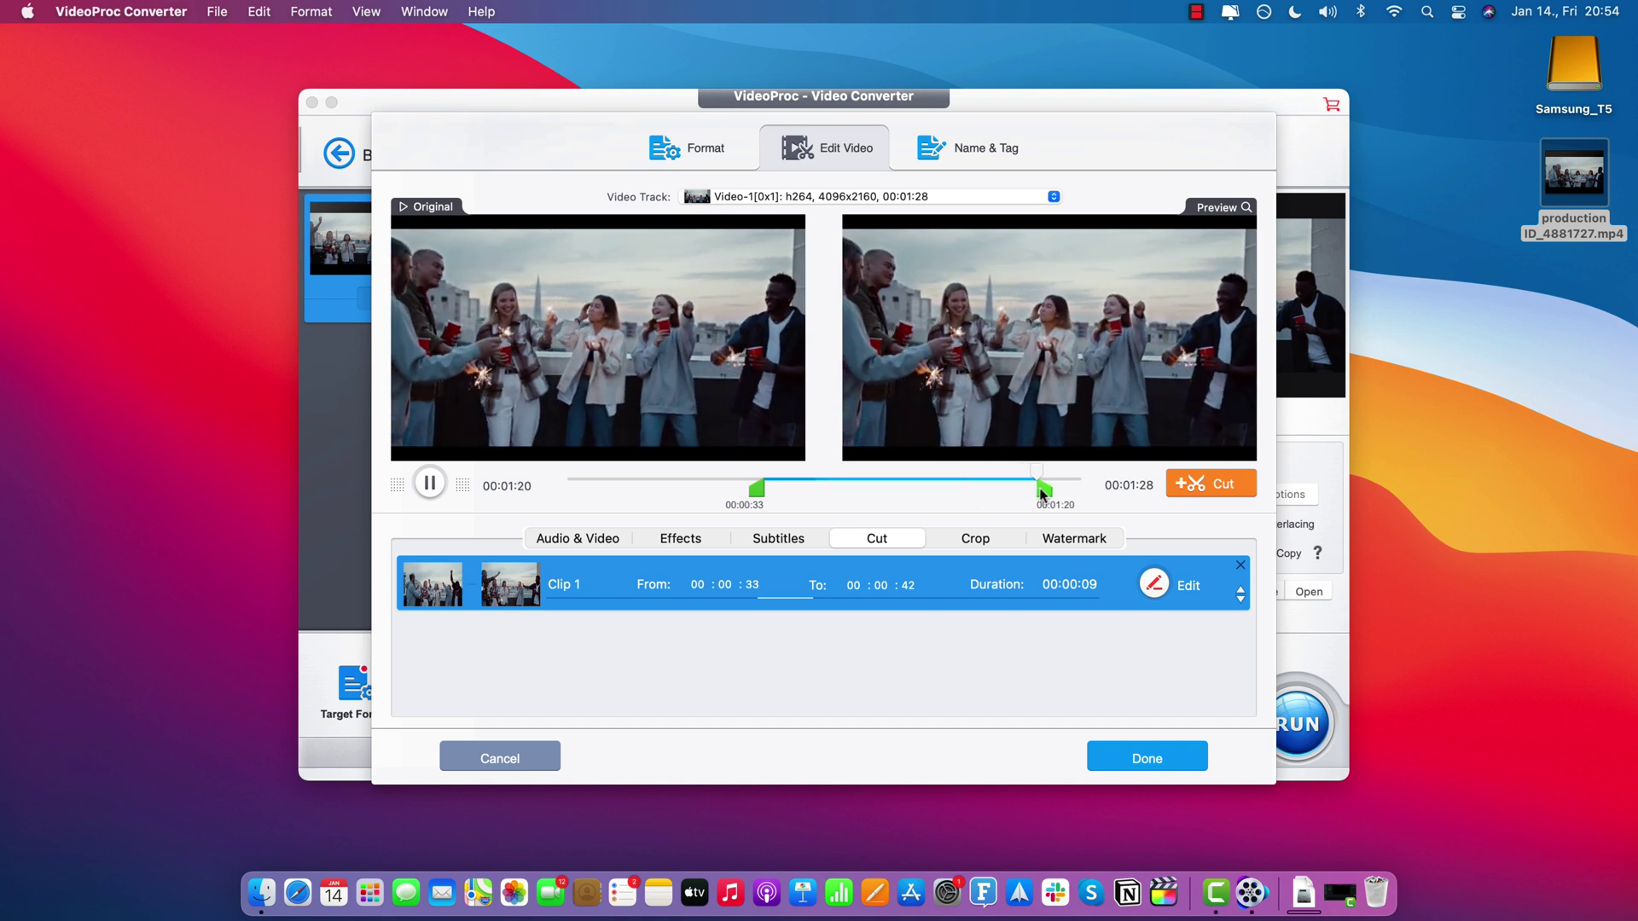
{"action": "mouse_move", "coordinate": [756, 488]}
{"action": "left_mouse_down"}
{"action": "mouse_move", "coordinate": [985, 488]}
{"action": "mouse_move", "coordinate": [991, 501]}
{"action": "left_mouse_up"}
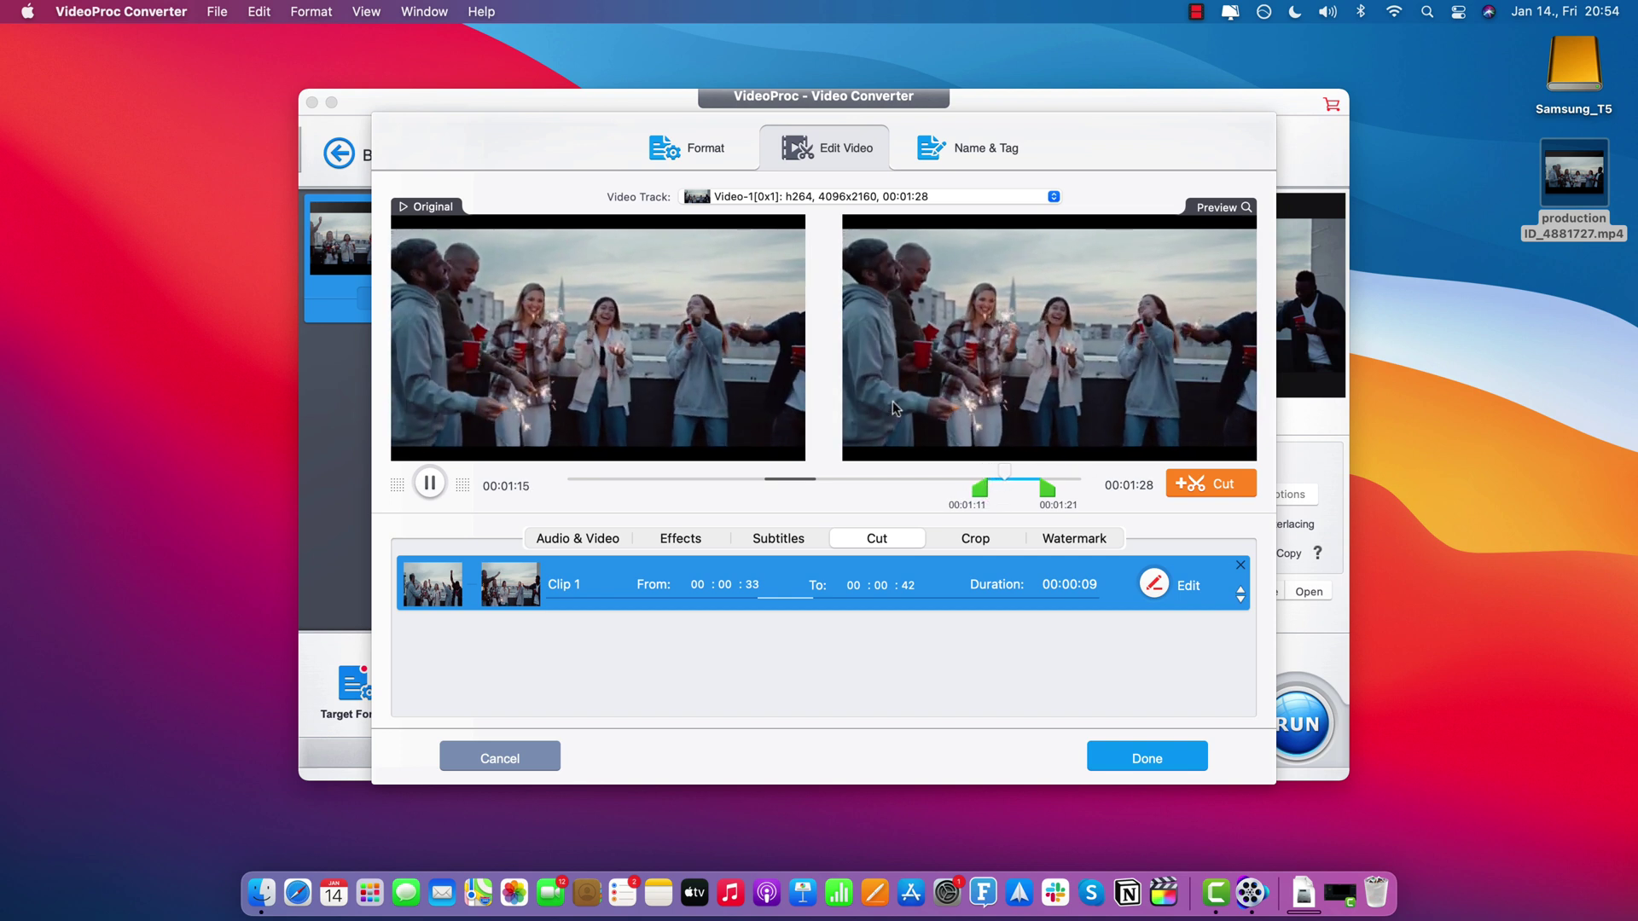
{"action": "left_click", "coordinate": [1207, 484]}
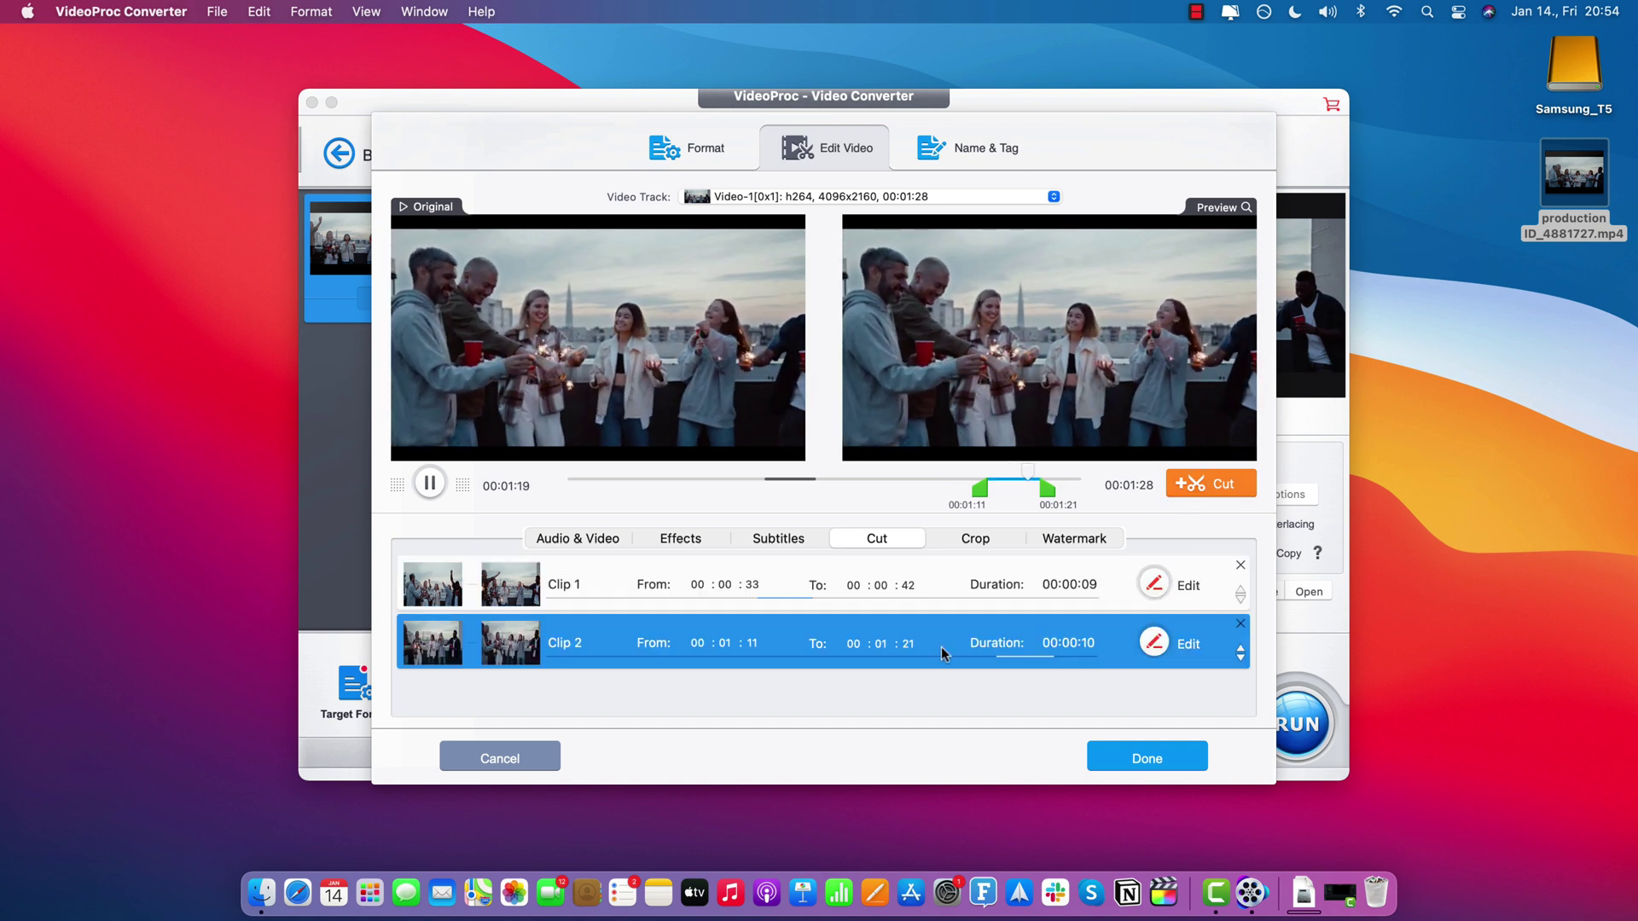
Step: Pause playback and preview Clip 1 and Clip 2
{"action": "left_click", "coordinate": [430, 482]}
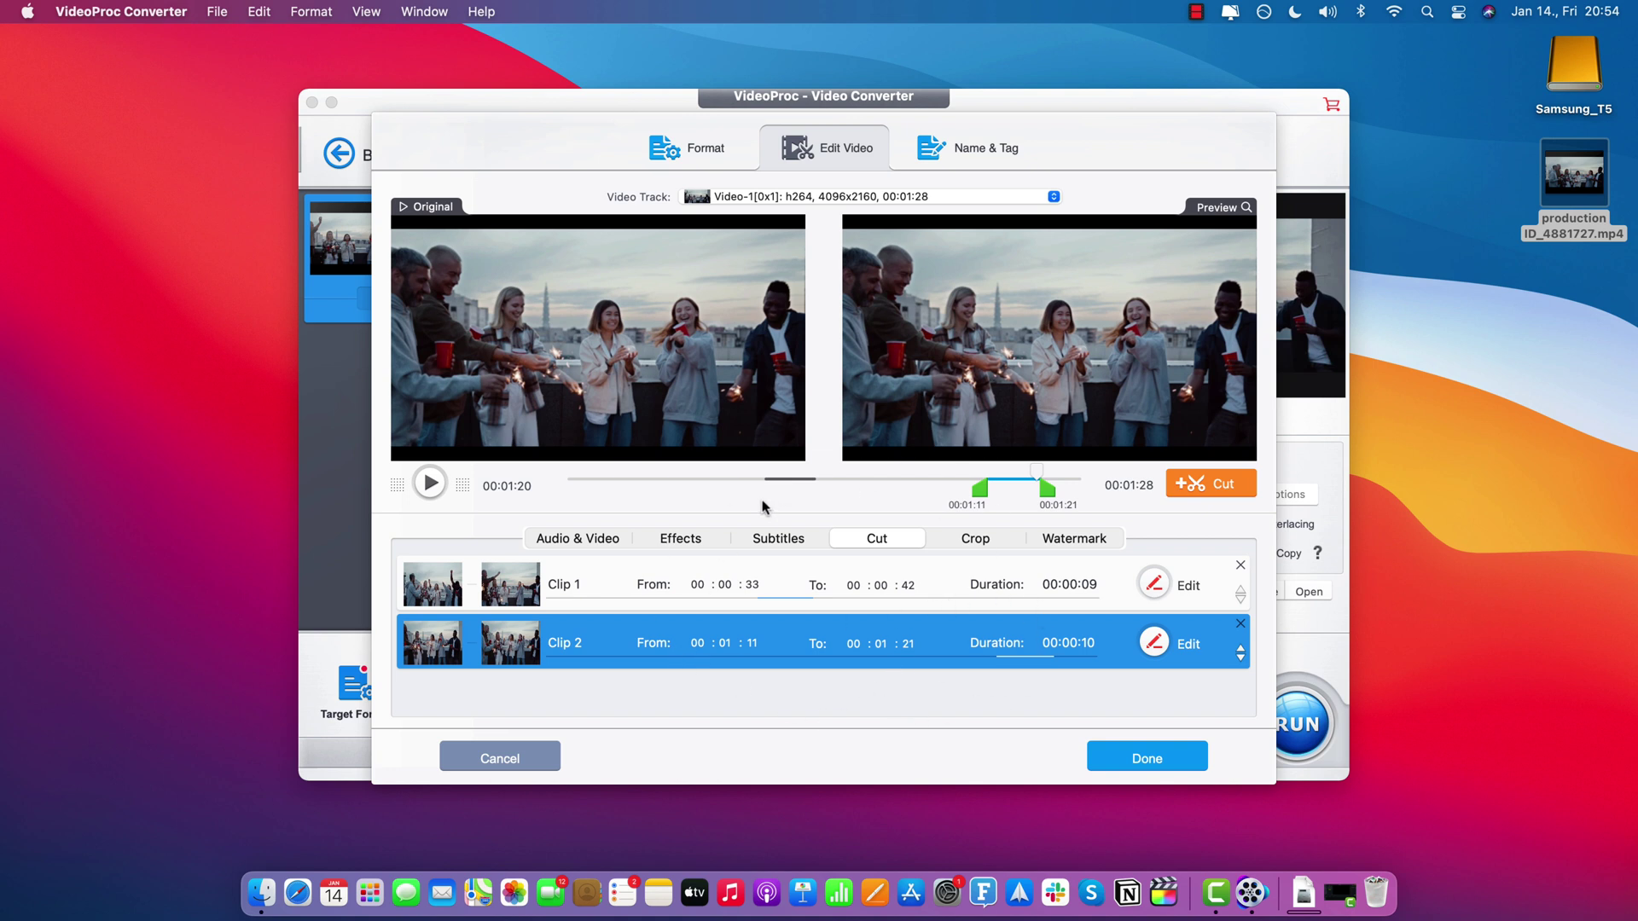
{"action": "left_click", "coordinate": [565, 590]}
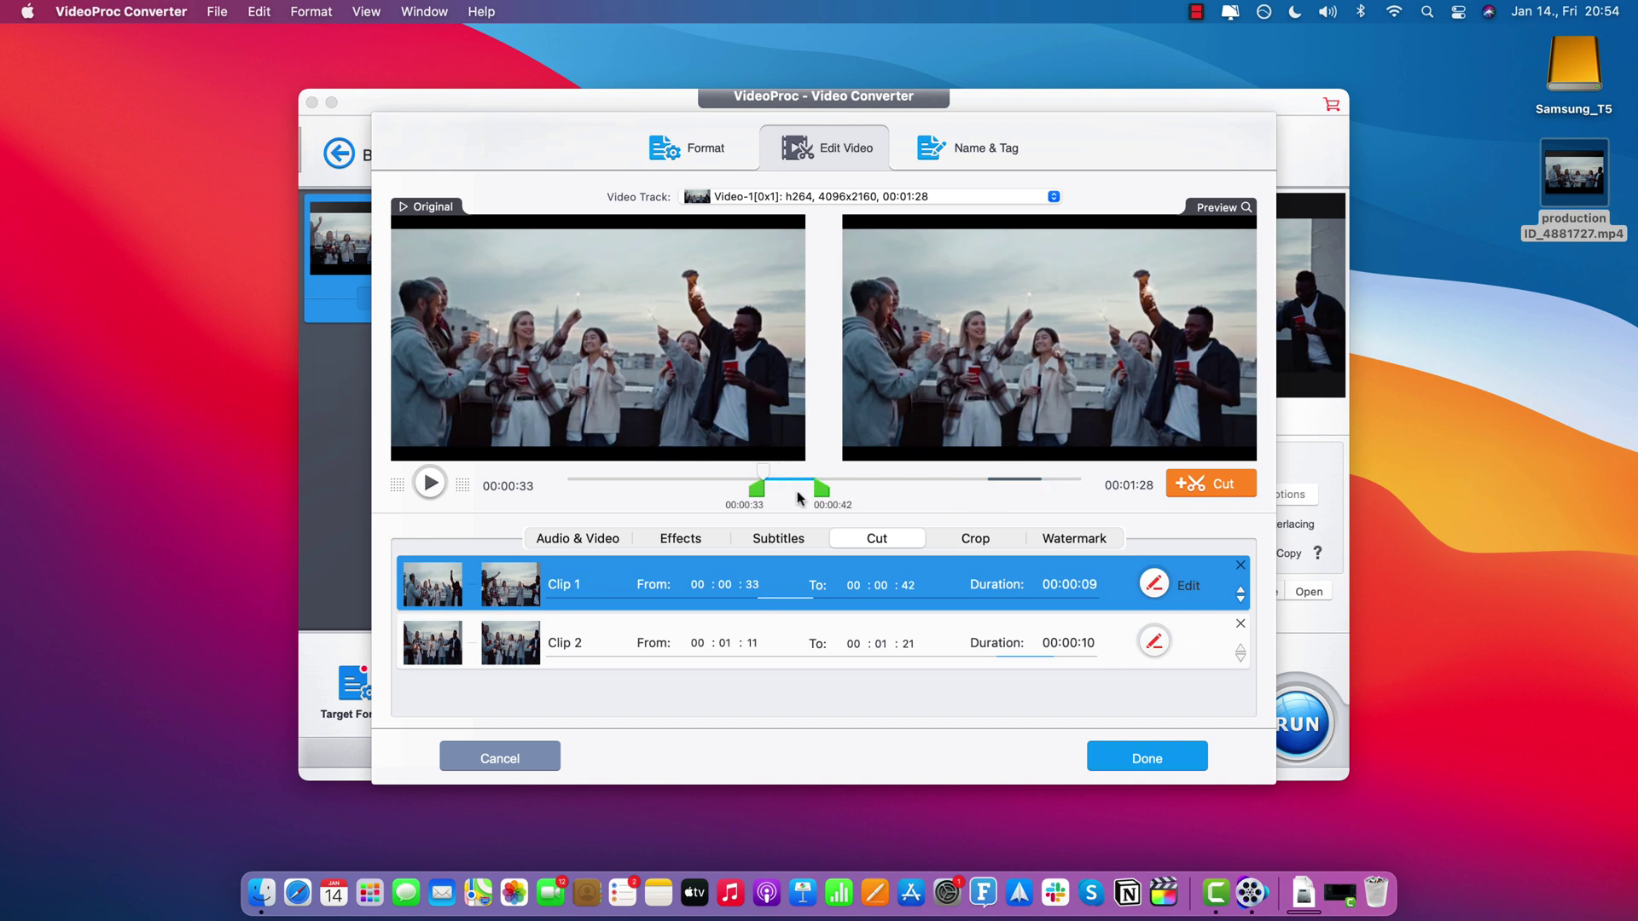
{"action": "left_click", "coordinate": [665, 632]}
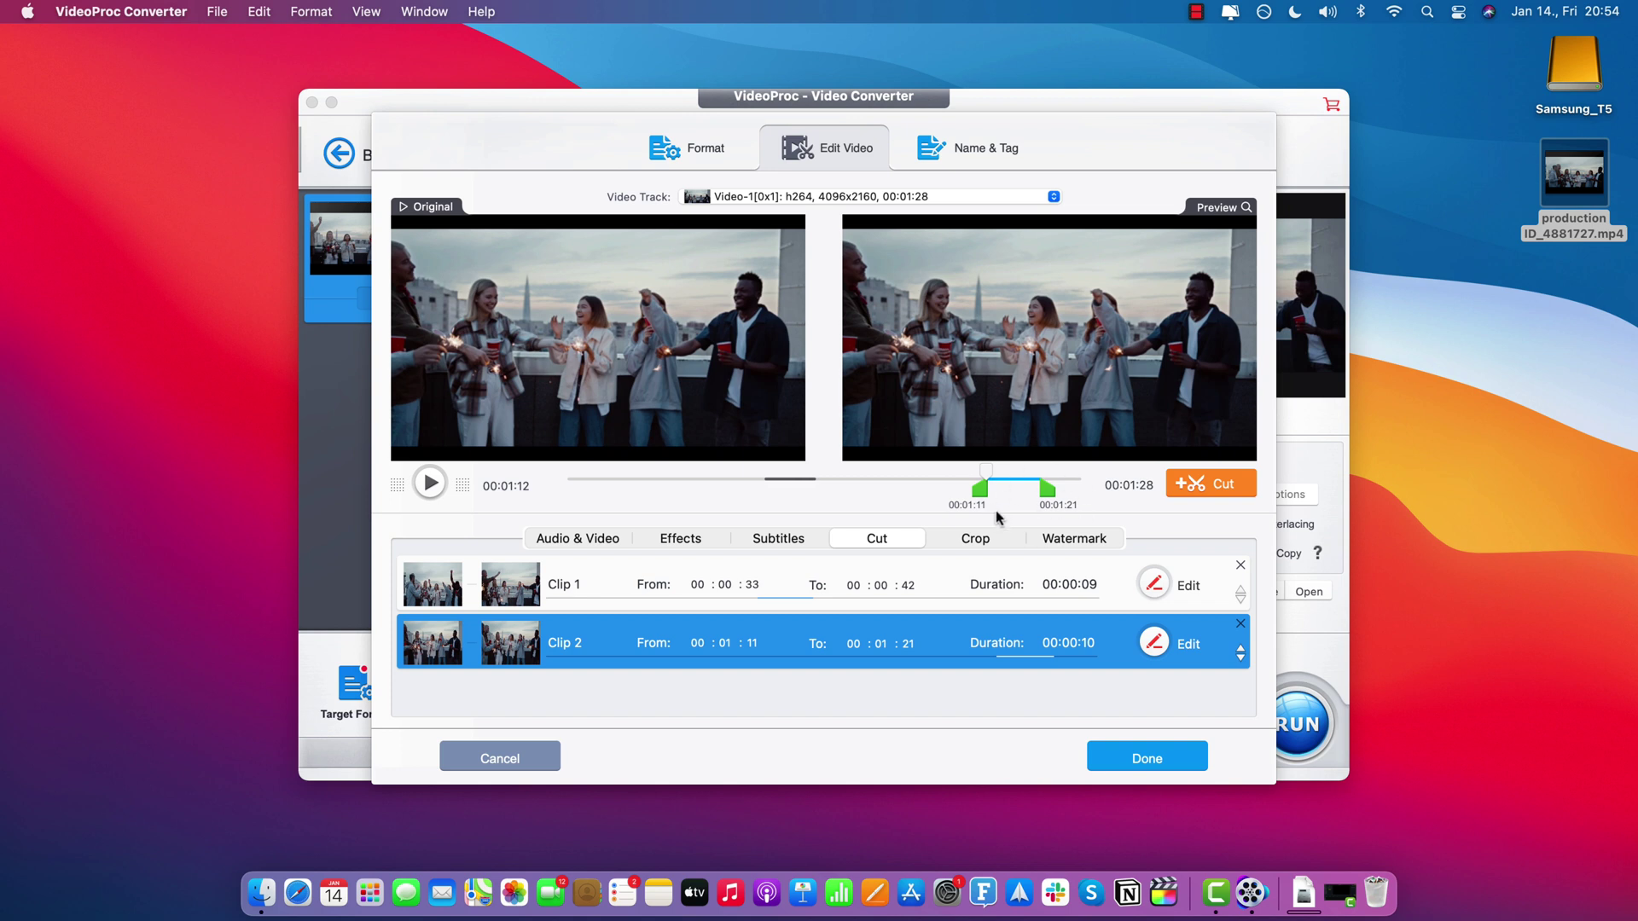
Step: Change Clip 2's start to 00:01:08 and its end to 00:01:23
{"action": "left_click", "coordinate": [657, 584]}
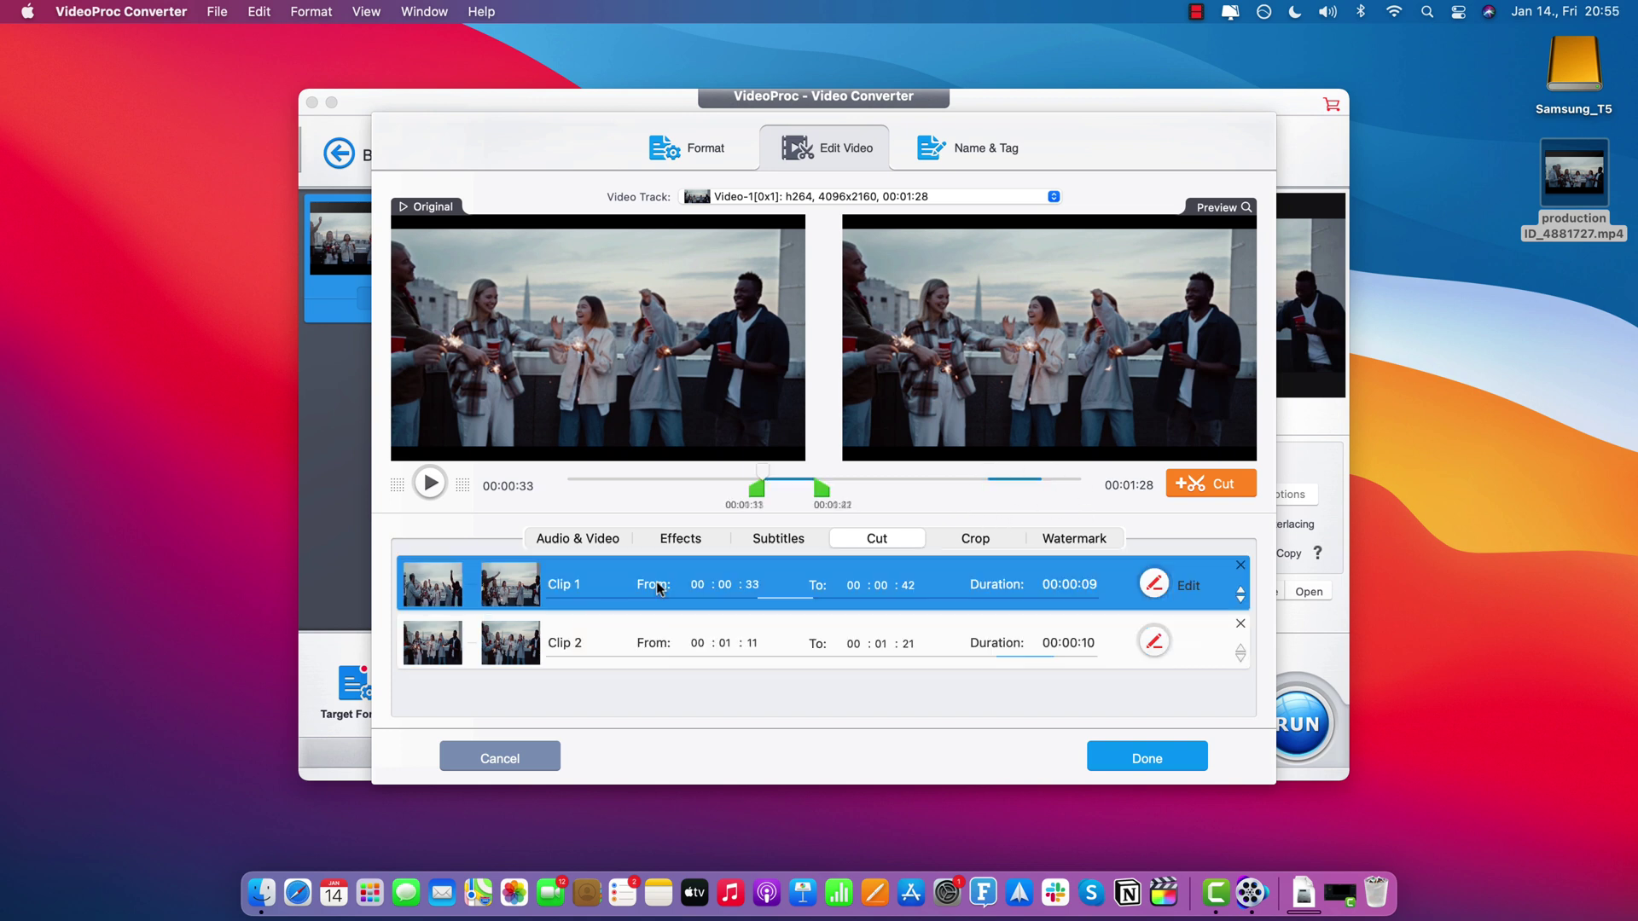
{"action": "left_click", "coordinate": [754, 638]}
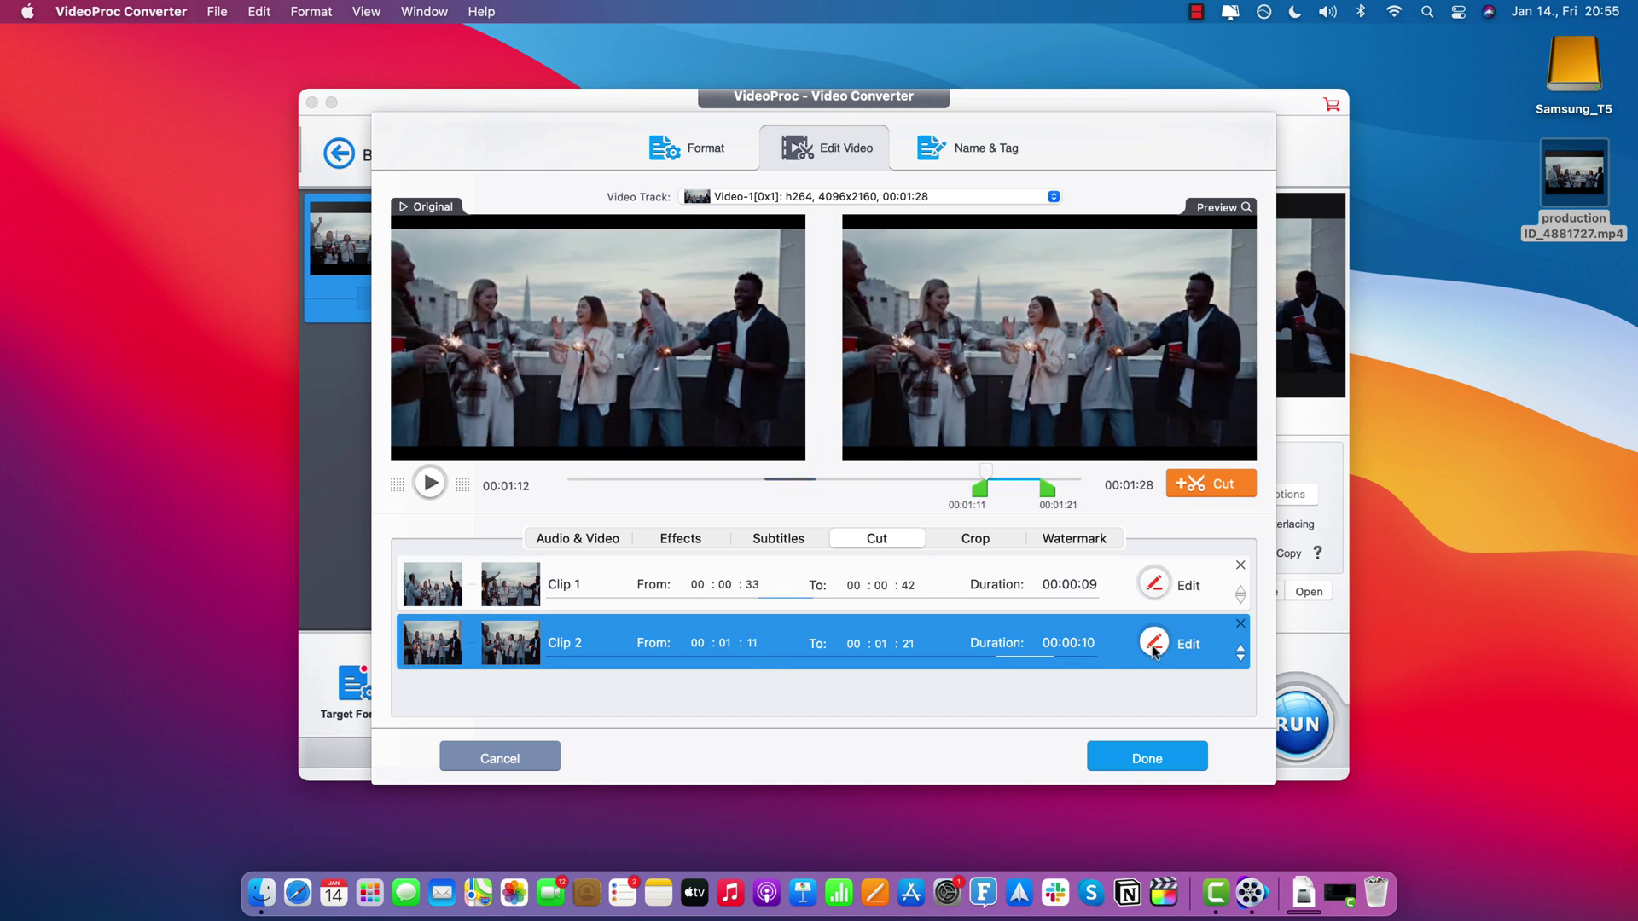
{"action": "left_click", "coordinate": [1185, 645]}
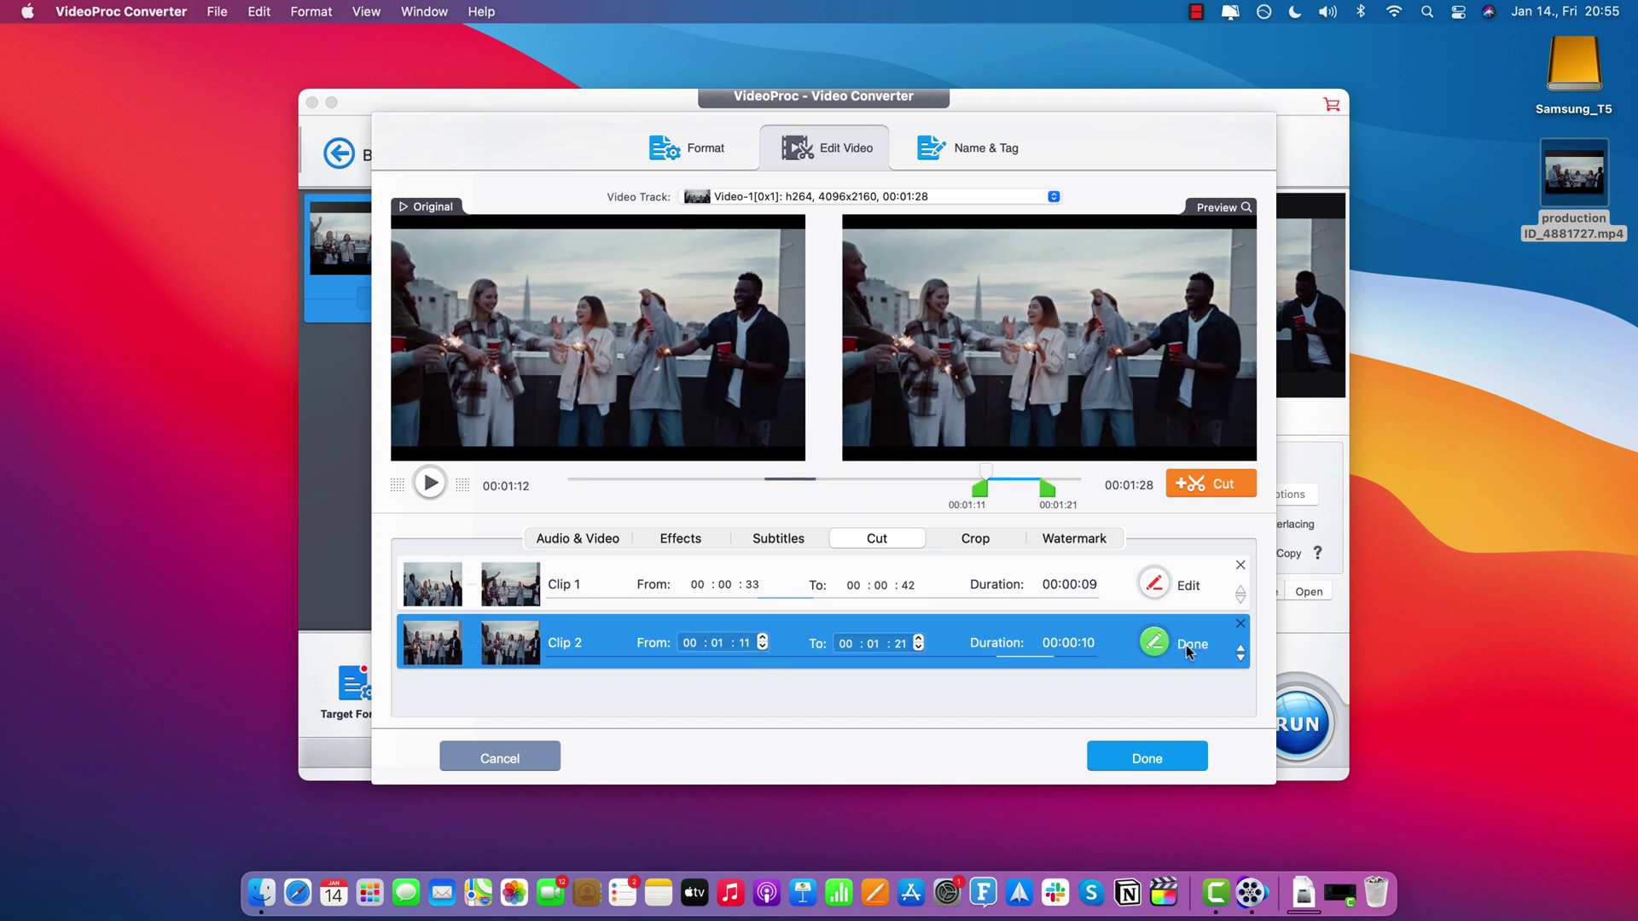
{"action": "left_click", "coordinate": [761, 647]}
{"action": "left_click", "coordinate": [762, 648]}
{"action": "left_click", "coordinate": [762, 648]}
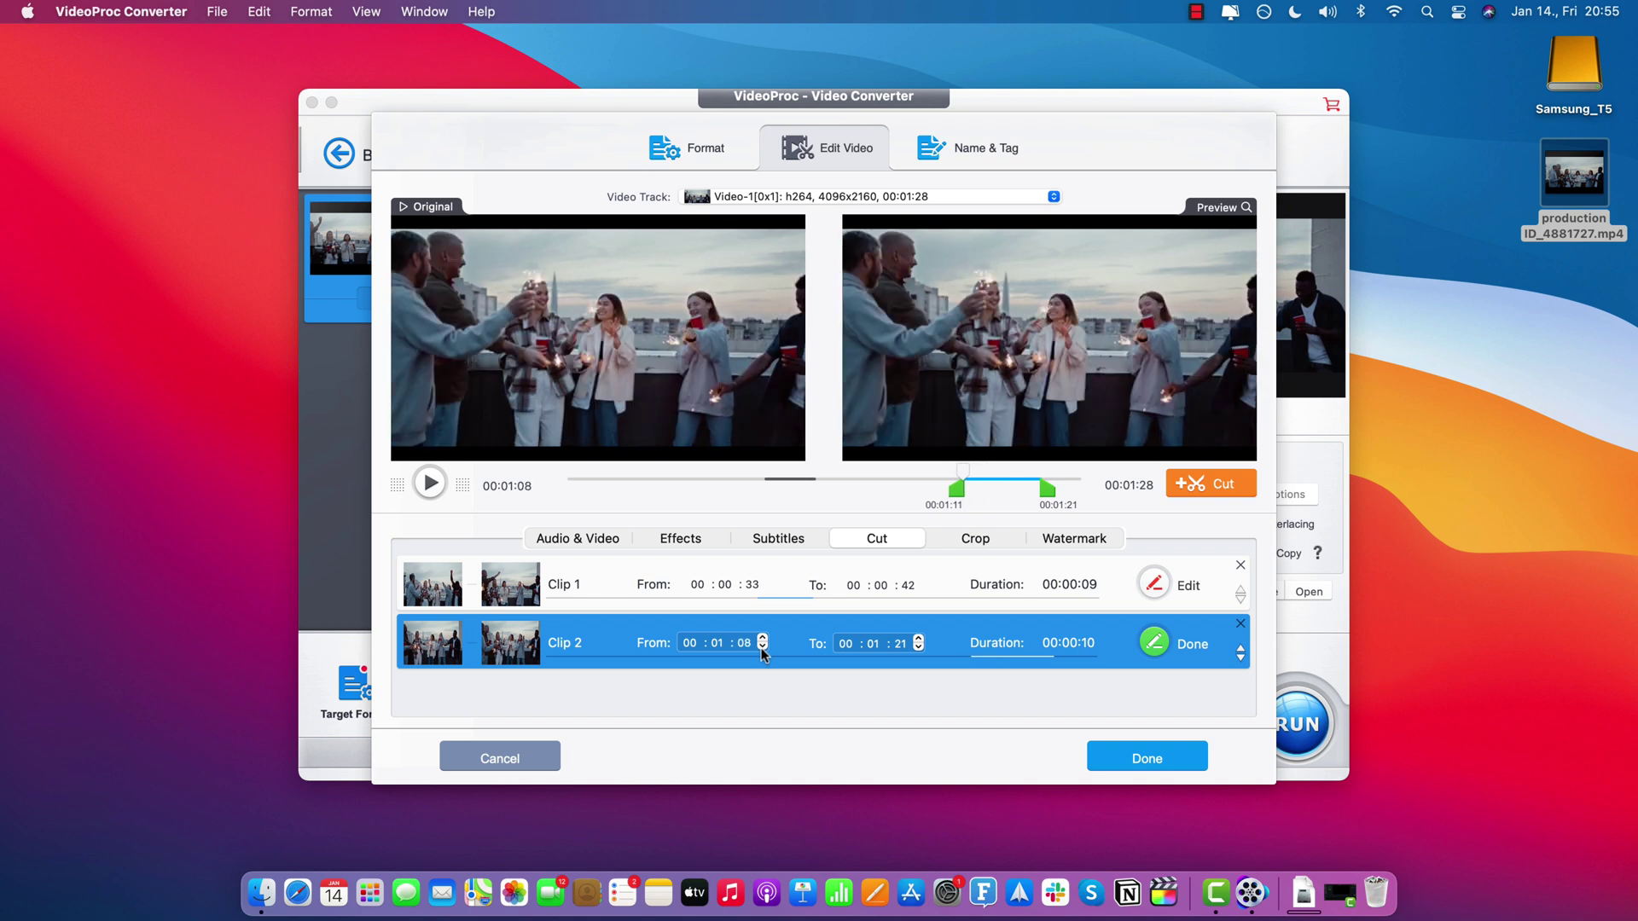
{"action": "left_click", "coordinate": [919, 639]}
{"action": "left_click", "coordinate": [918, 639]}
Step: Delete Clip 2 and apply the cut, keeping only Clip 1
{"action": "left_click", "coordinate": [1153, 644]}
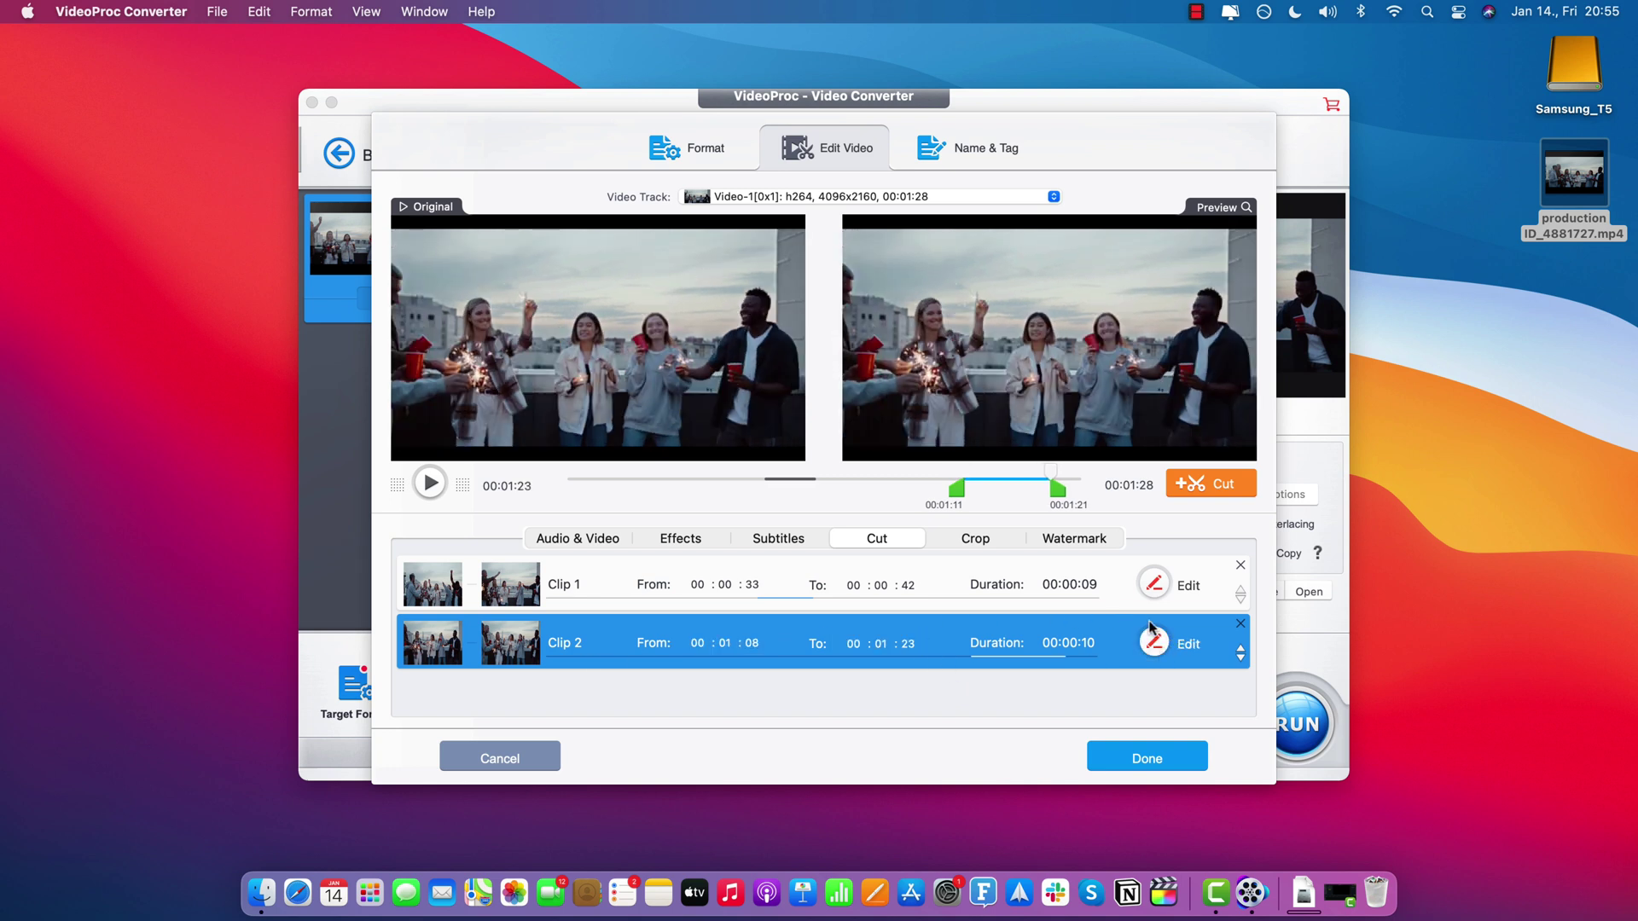
{"action": "left_click", "coordinate": [1241, 625]}
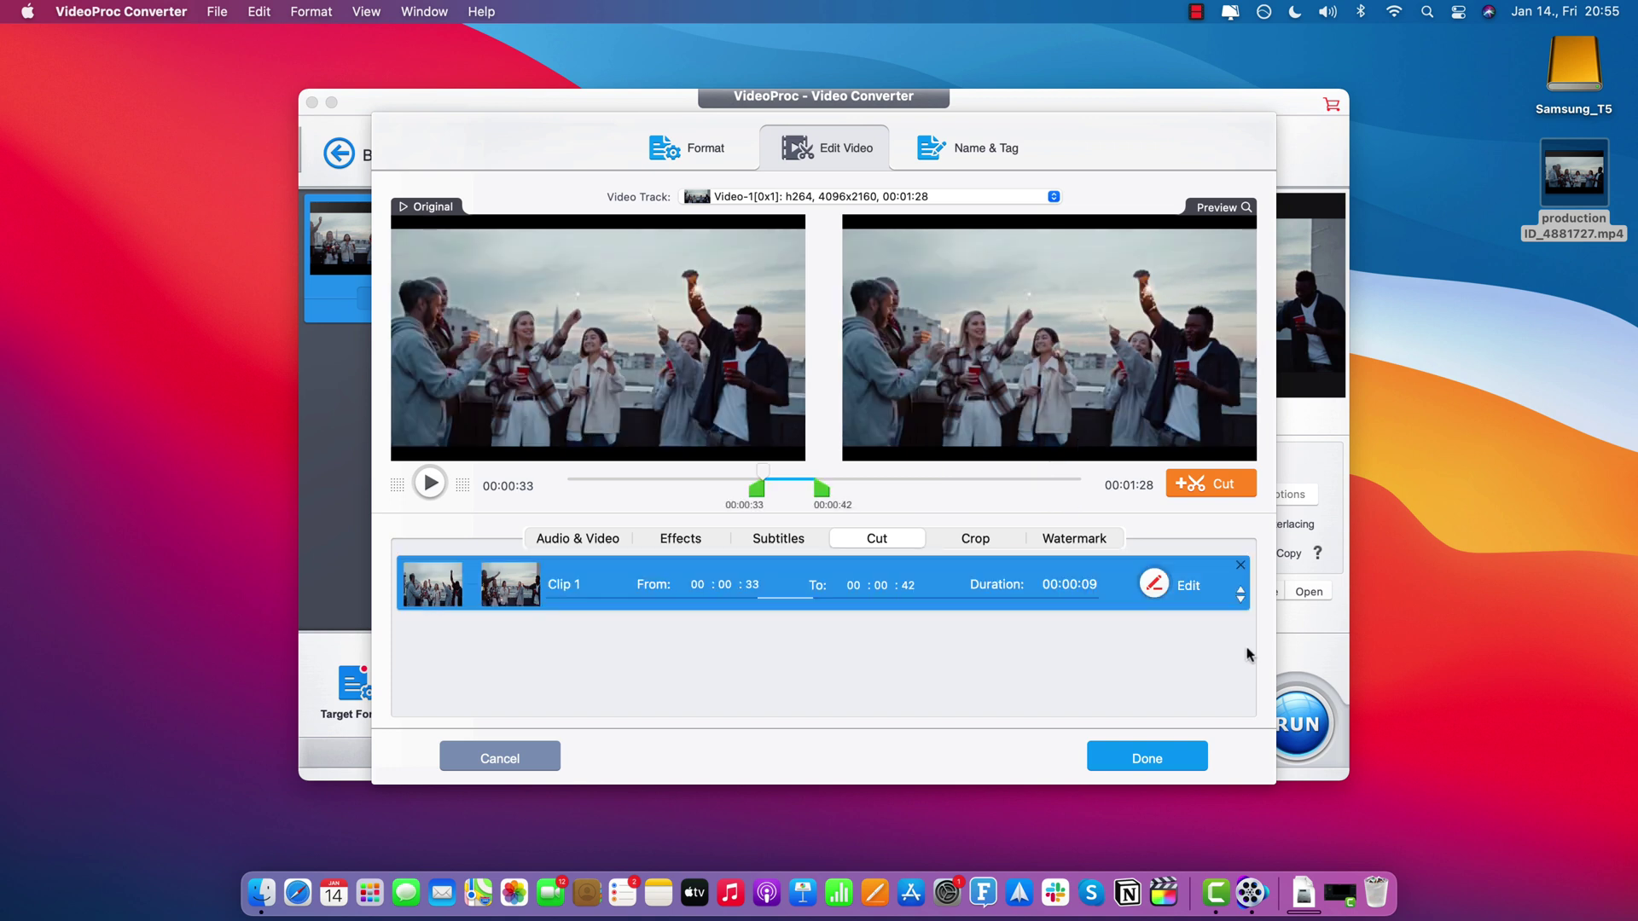
{"action": "left_click", "coordinate": [1145, 750]}
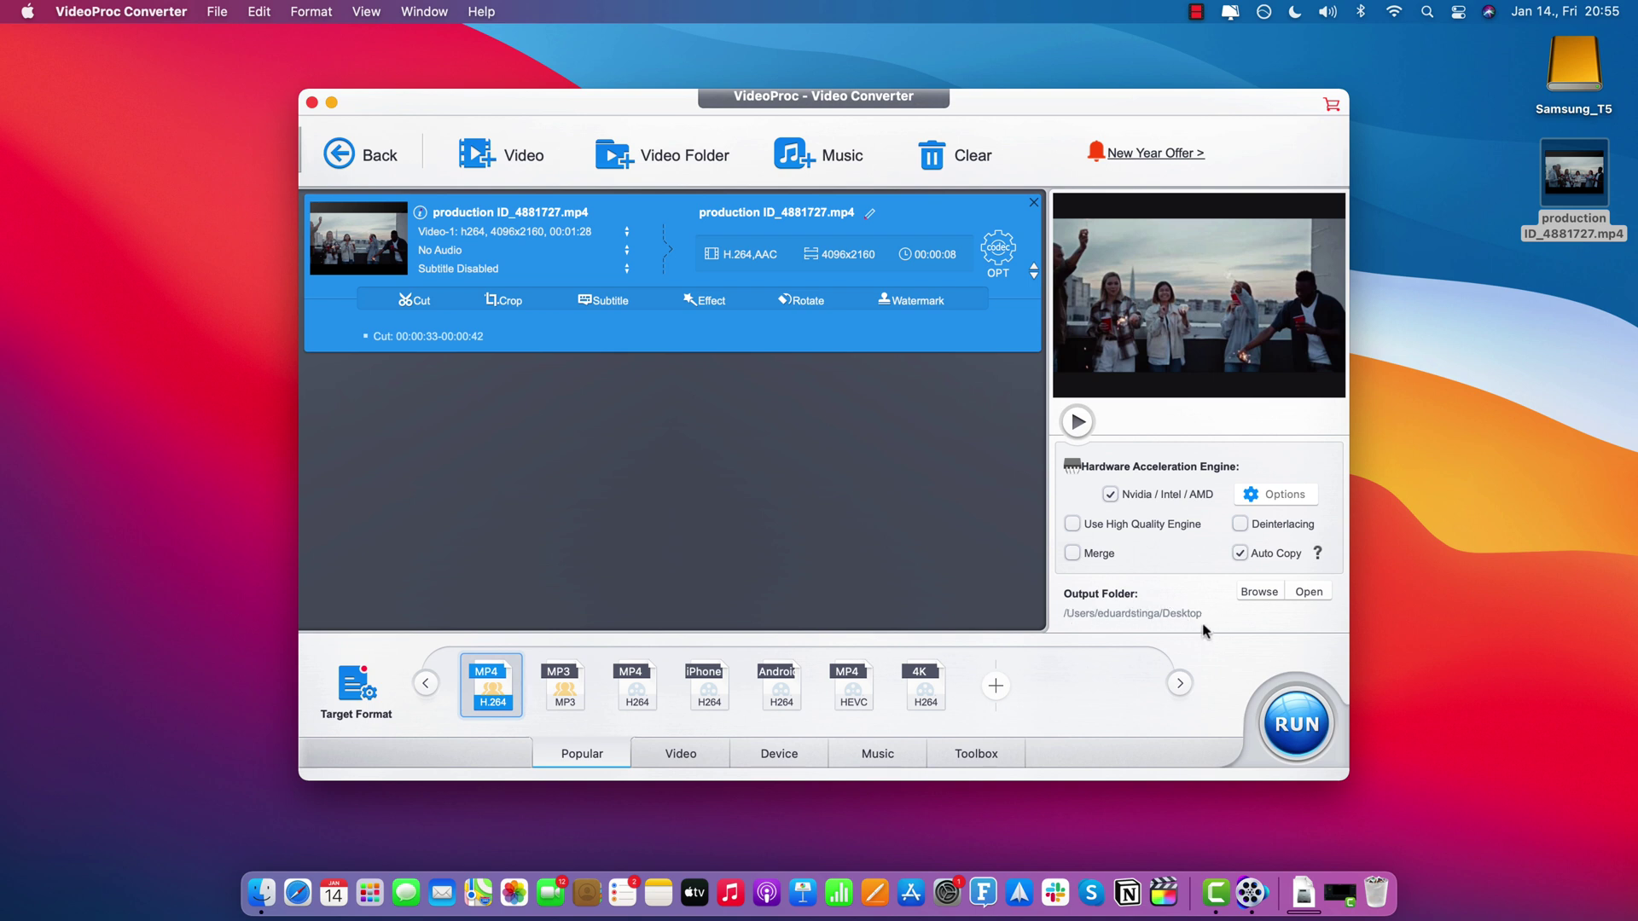
Step: Convert the 00:00:33–00:00:42 cut to MP4 H.264
{"action": "left_click", "coordinate": [1299, 734]}
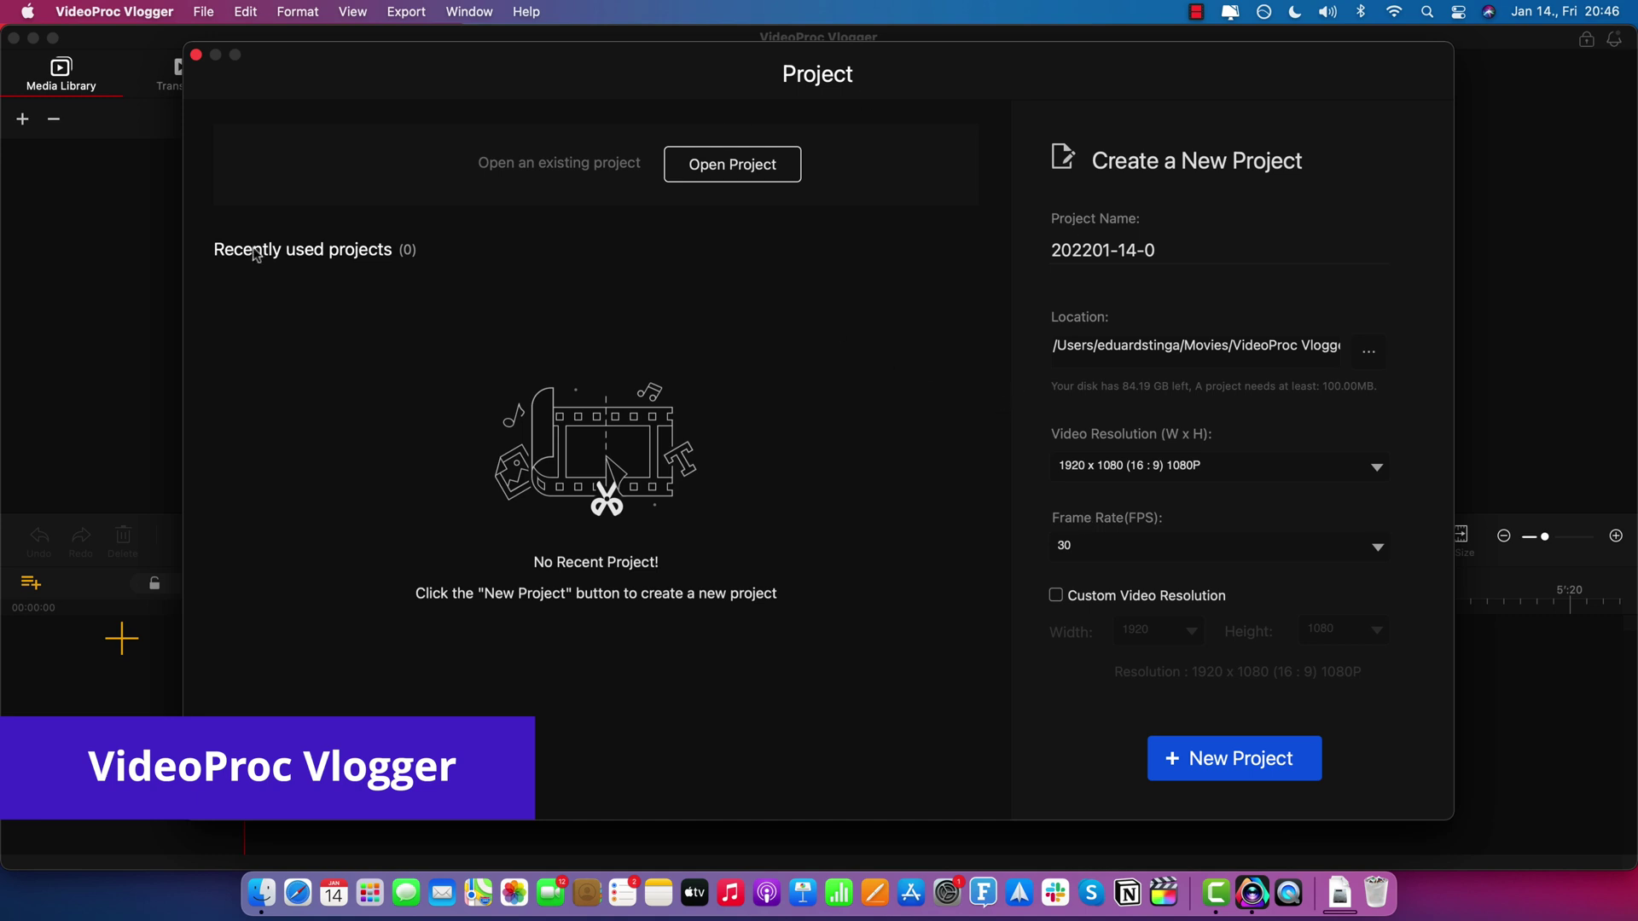
Step: Create a new VideoProc Vlogger project named 'trim'
{"action": "triple_click", "coordinate": [1169, 249]}
{"action": "type", "text": "trim"}
{"action": "left_click", "coordinate": [1244, 769]}
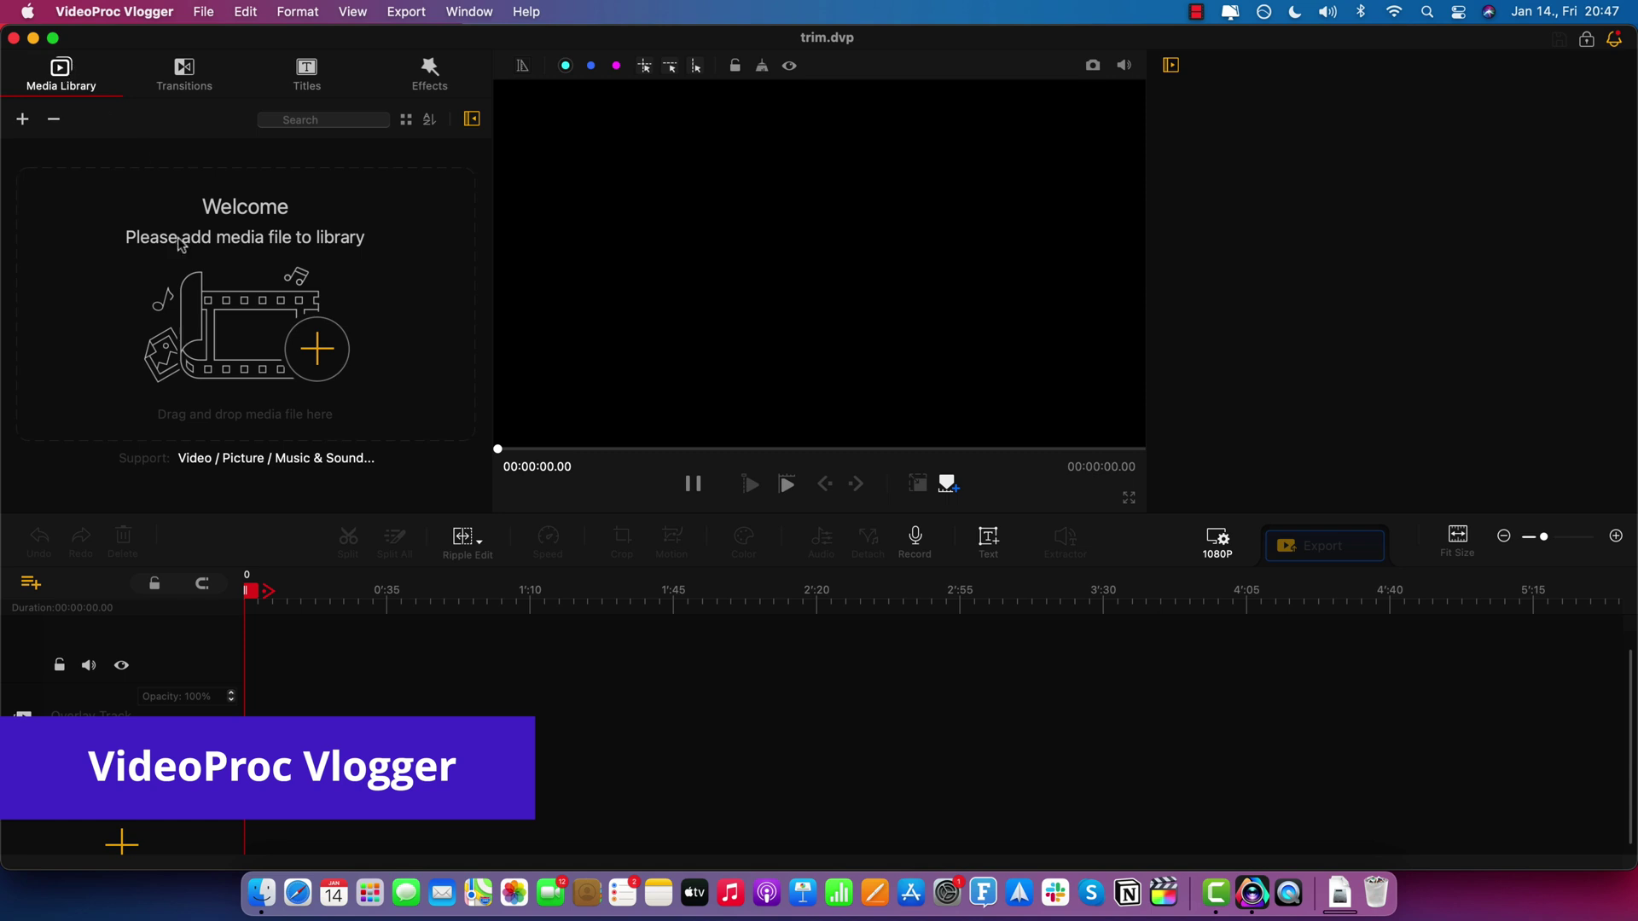
Step: Import production ID_4881727.mp4 into the library and place it on the video track
{"action": "left_click", "coordinate": [317, 365]}
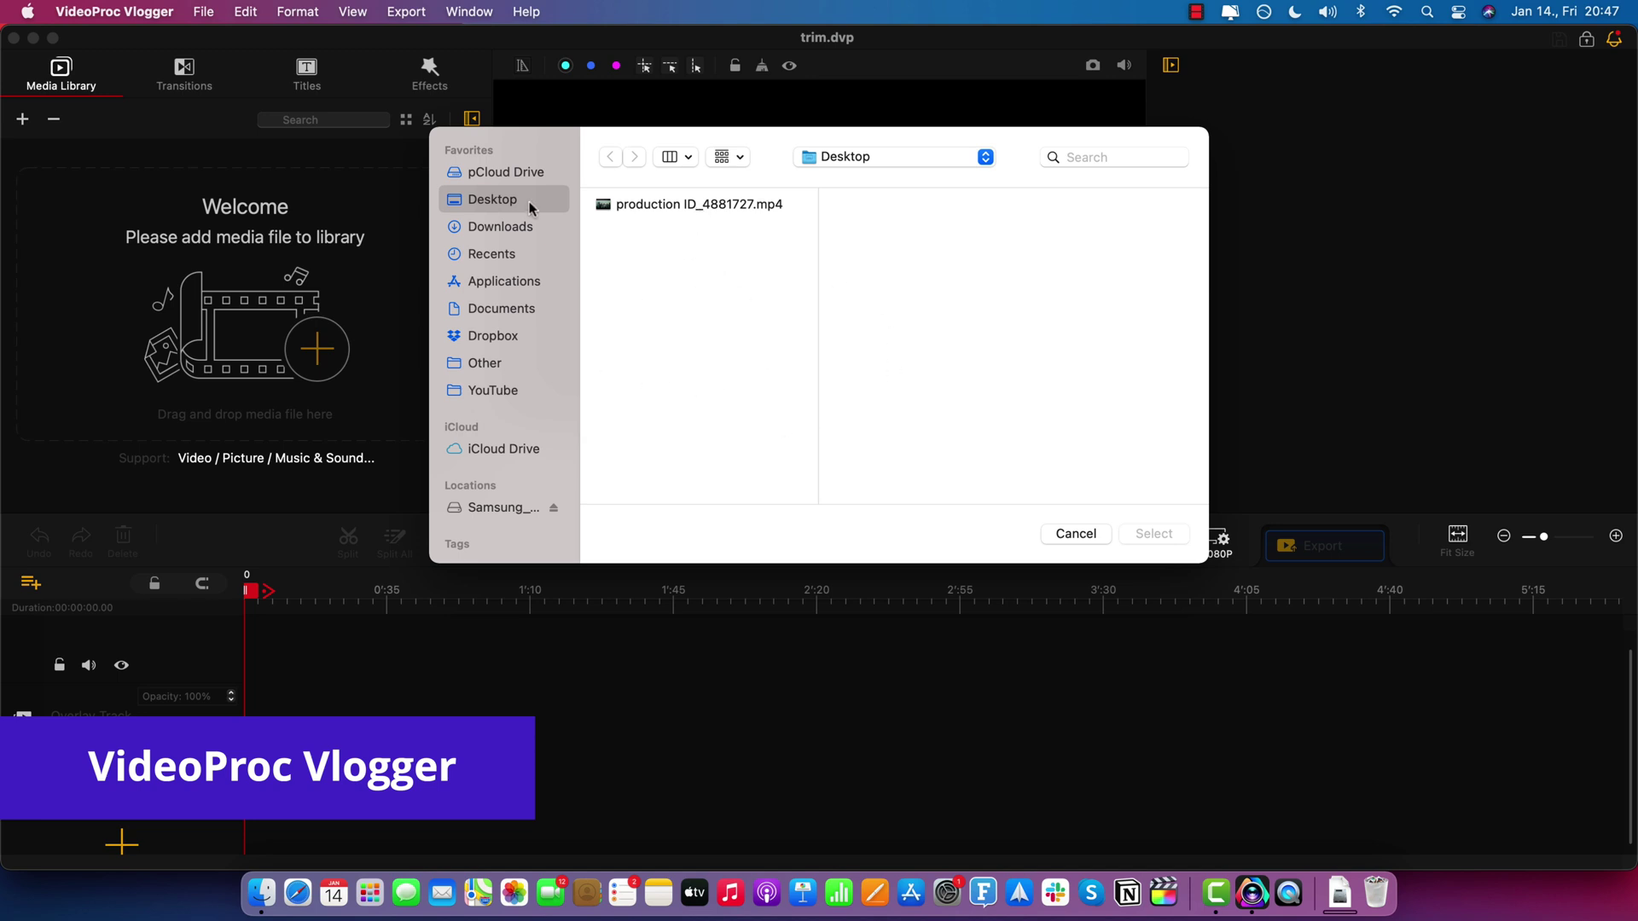
{"action": "double_click", "coordinate": [693, 205]}
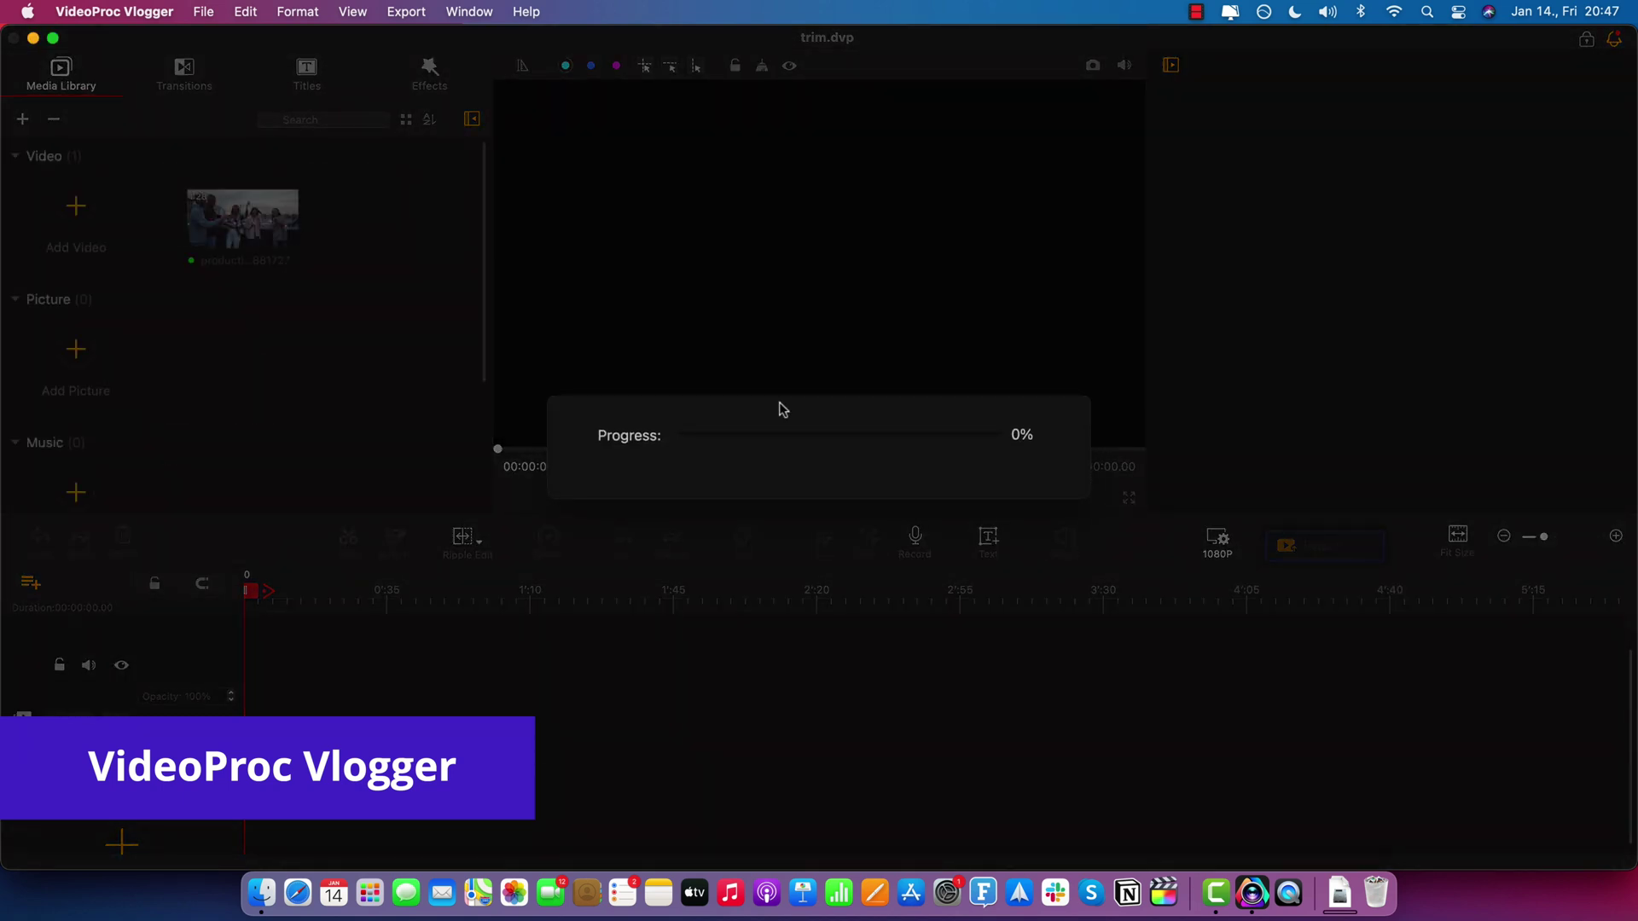
{"action": "left_click", "coordinate": [240, 232]}
{"action": "left_click_drag", "start_coordinate": [231, 223], "coordinate": [302, 688]}
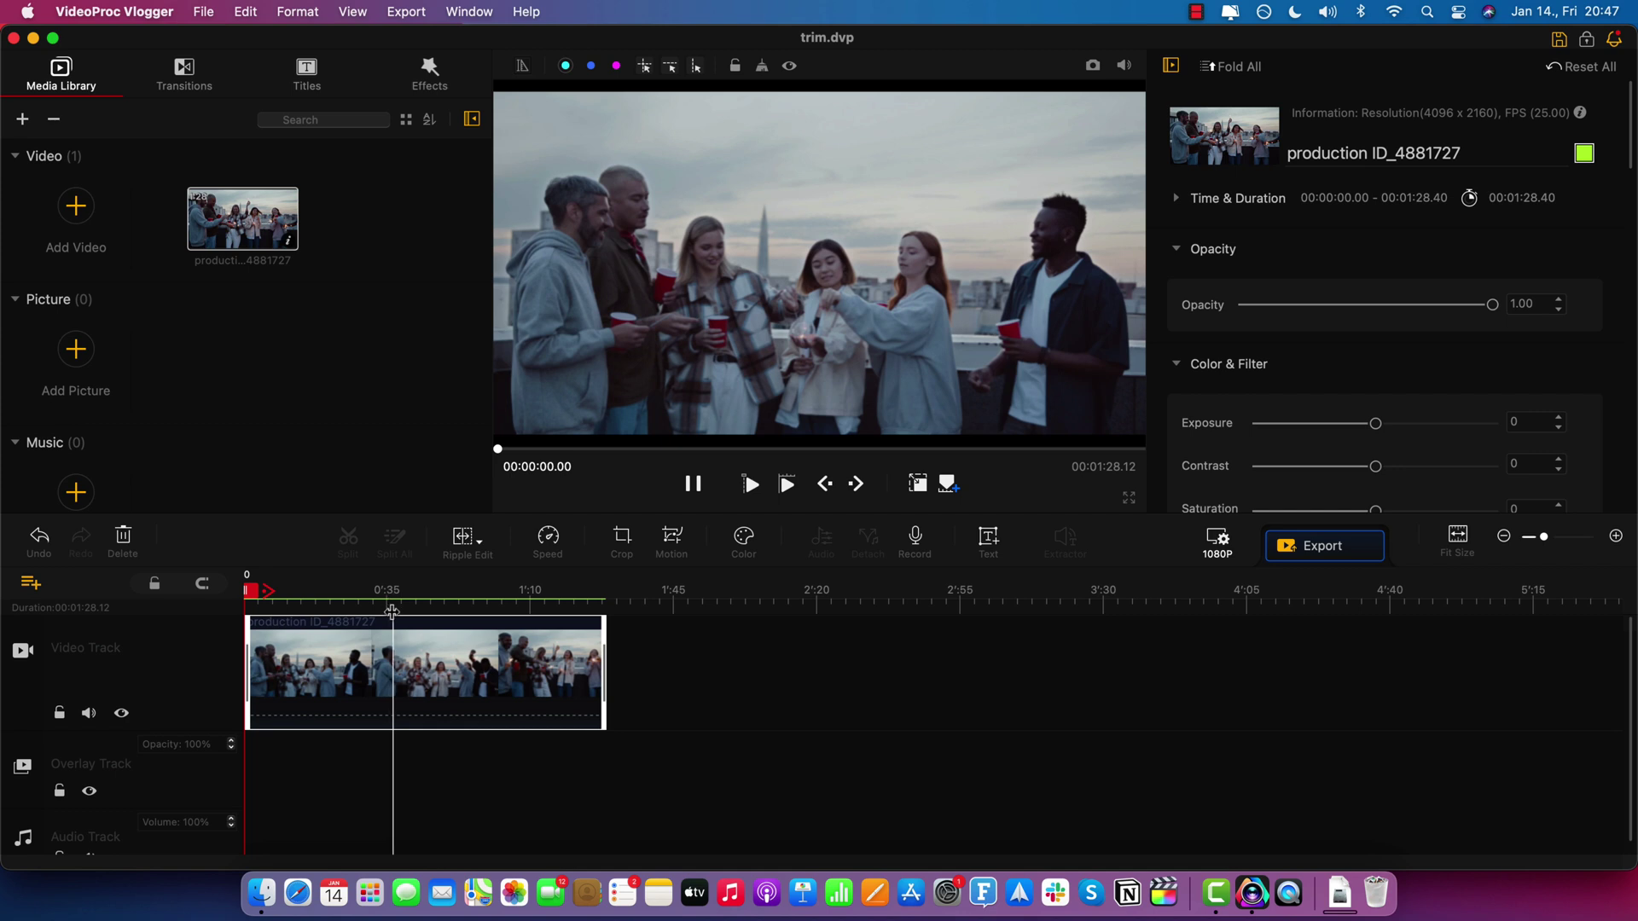
{"action": "left_click", "coordinate": [340, 600]}
Step: Trim the clip's end so it lasts 00:01:02.93 instead of 00:01:28.40
{"action": "left_click_drag", "start_coordinate": [330, 600], "coordinate": [245, 600]}
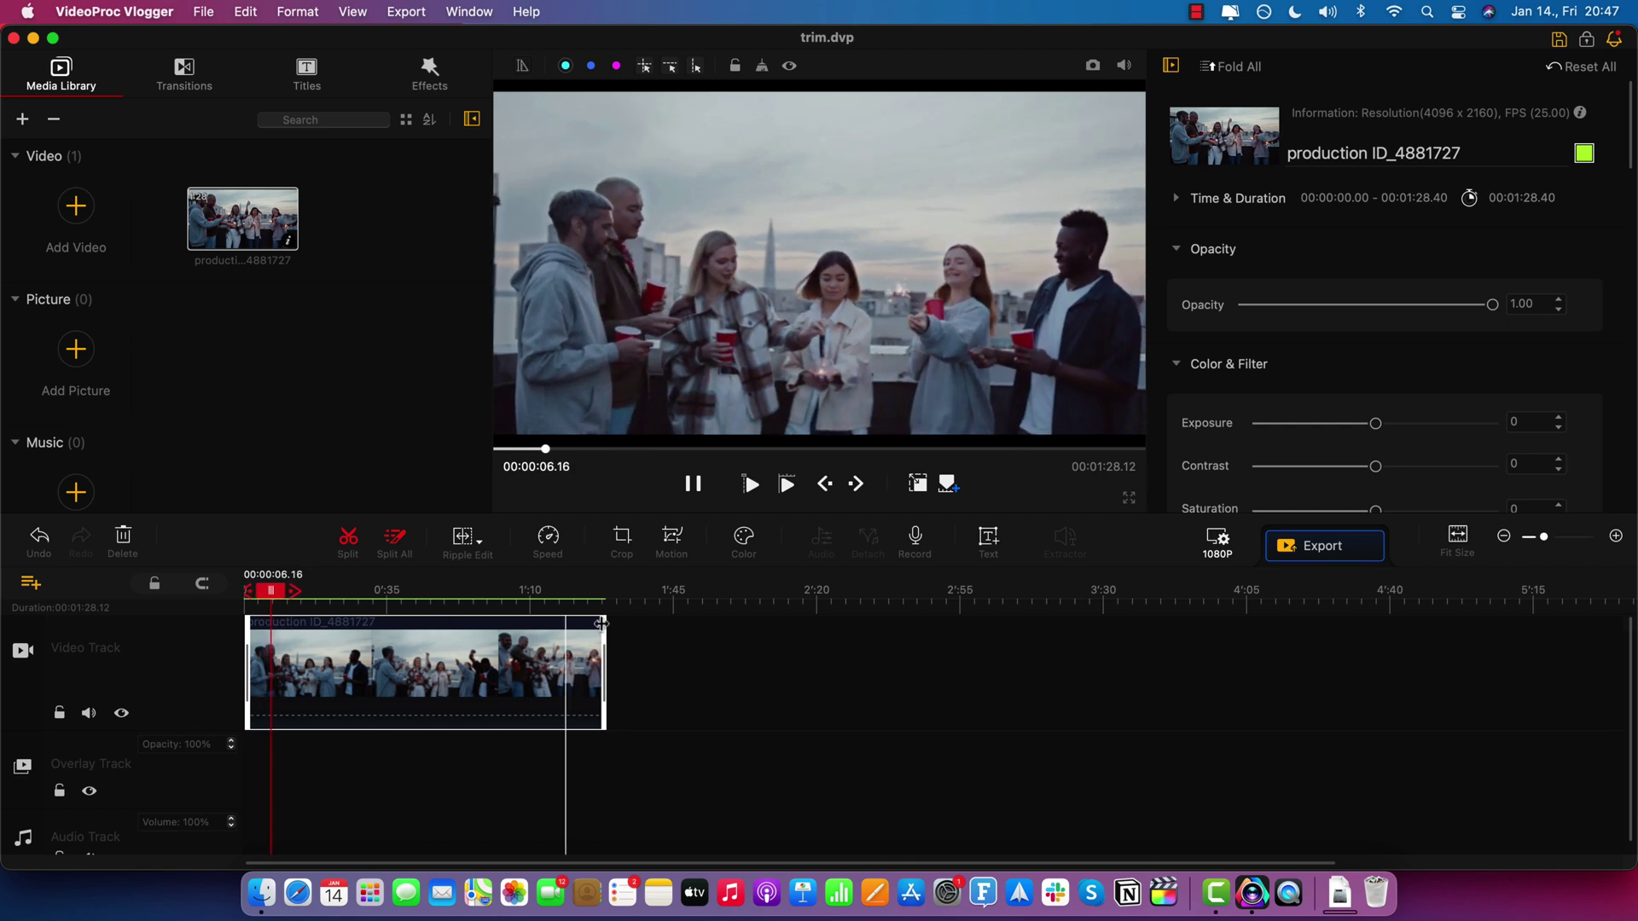
{"action": "left_click", "coordinate": [692, 485]}
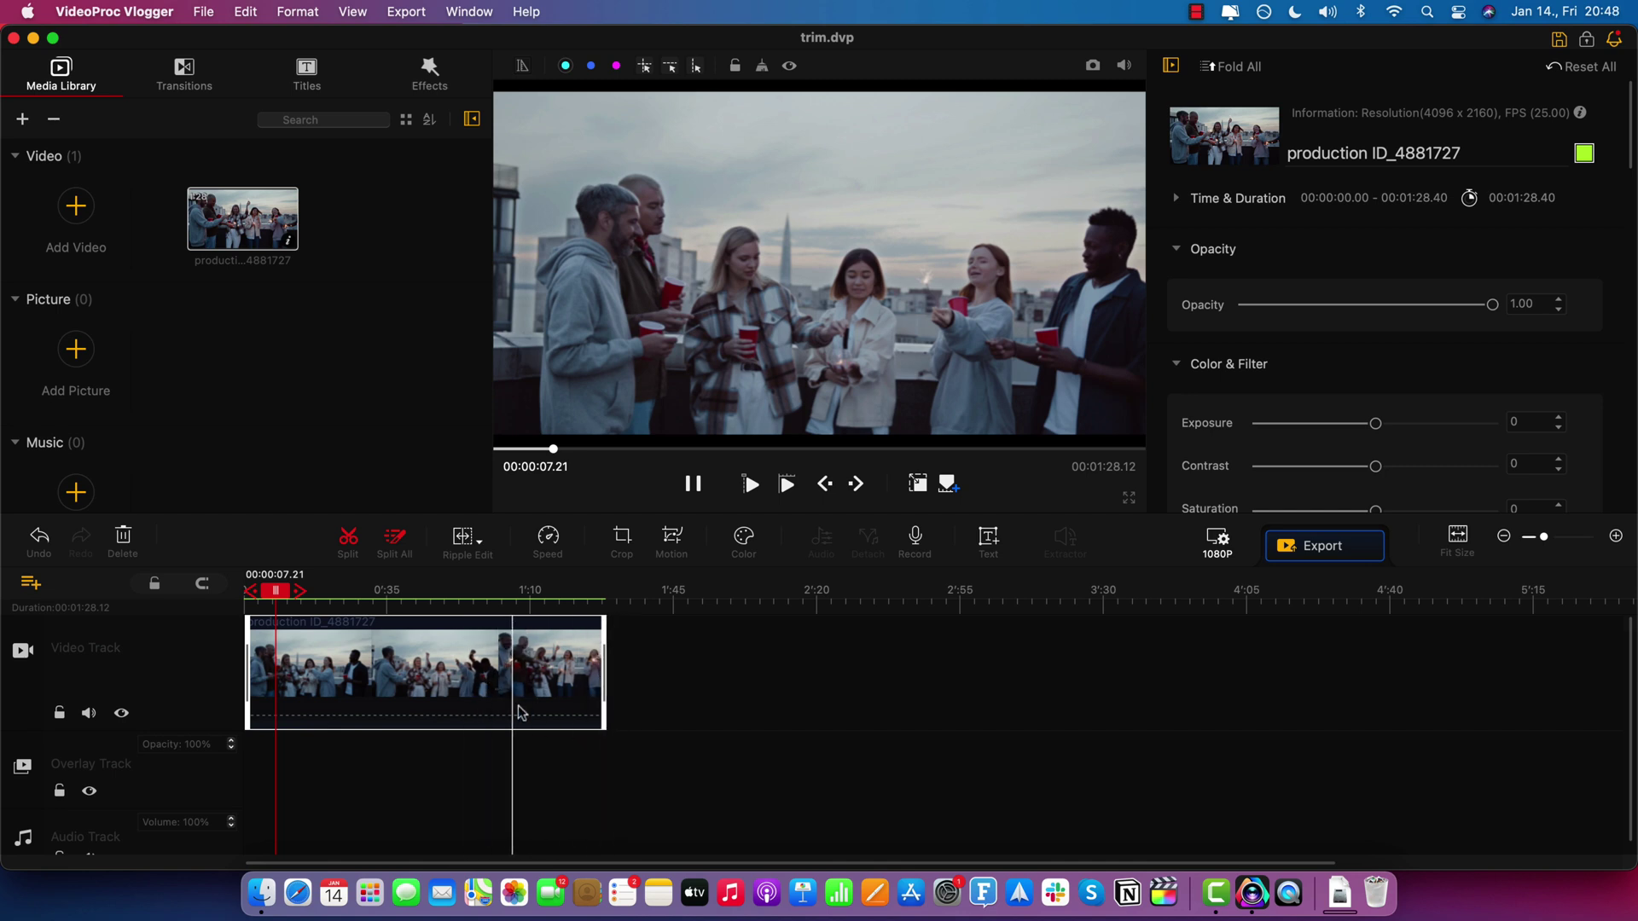
{"action": "left_click_drag", "start_coordinate": [606, 674], "coordinate": [502, 678]}
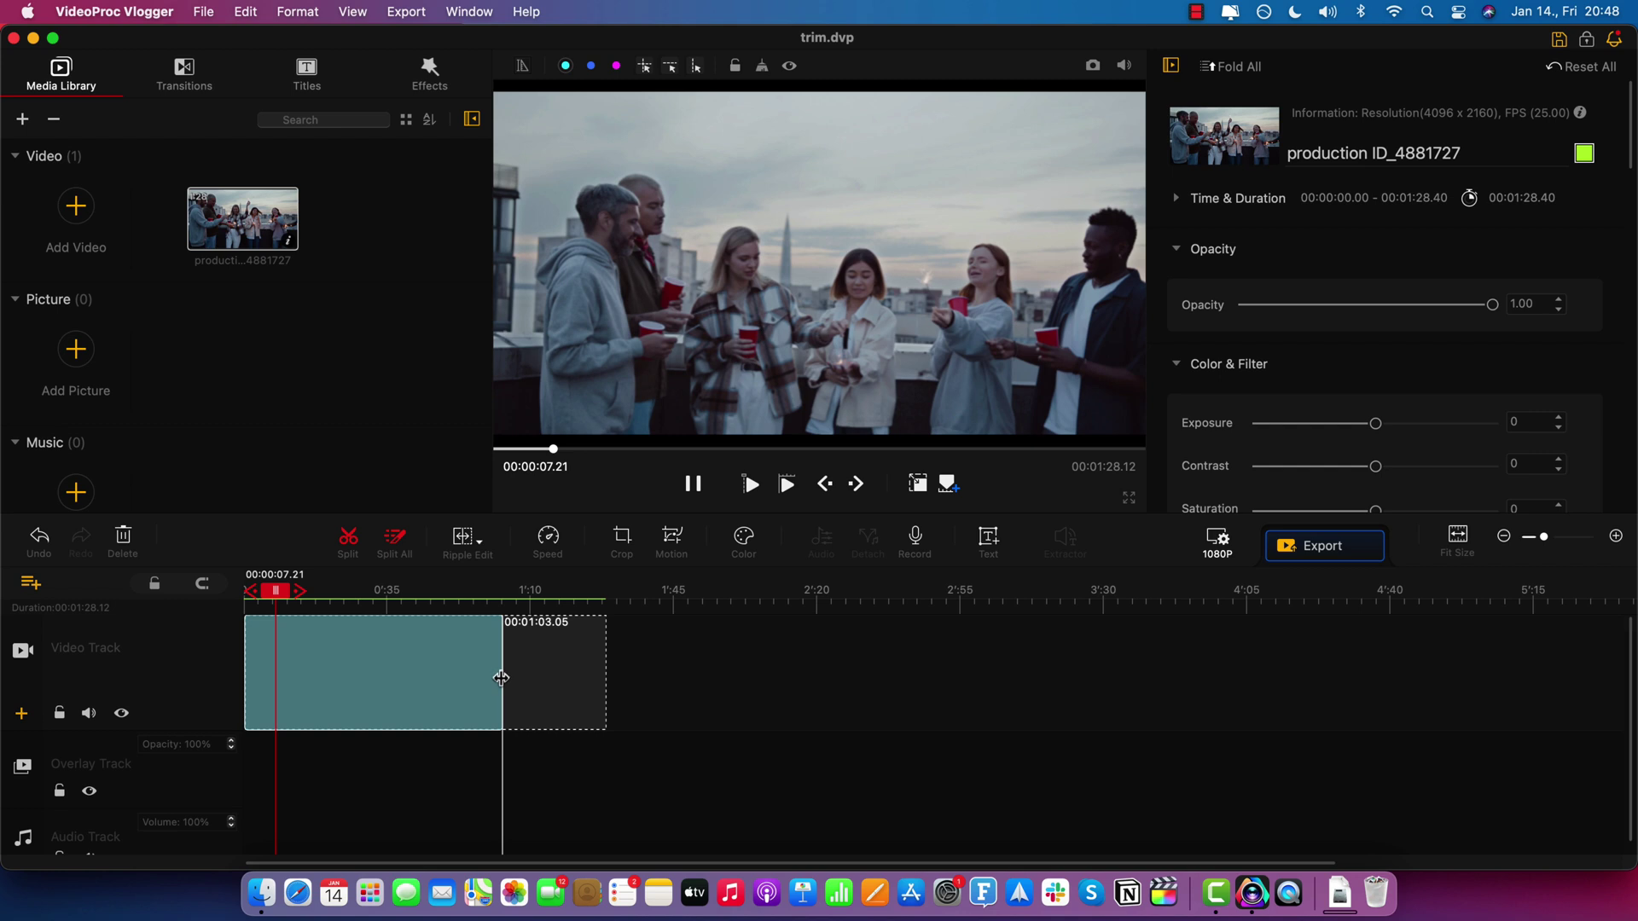
{"action": "left_click_drag", "start_coordinate": [502, 677], "coordinate": [502, 678]}
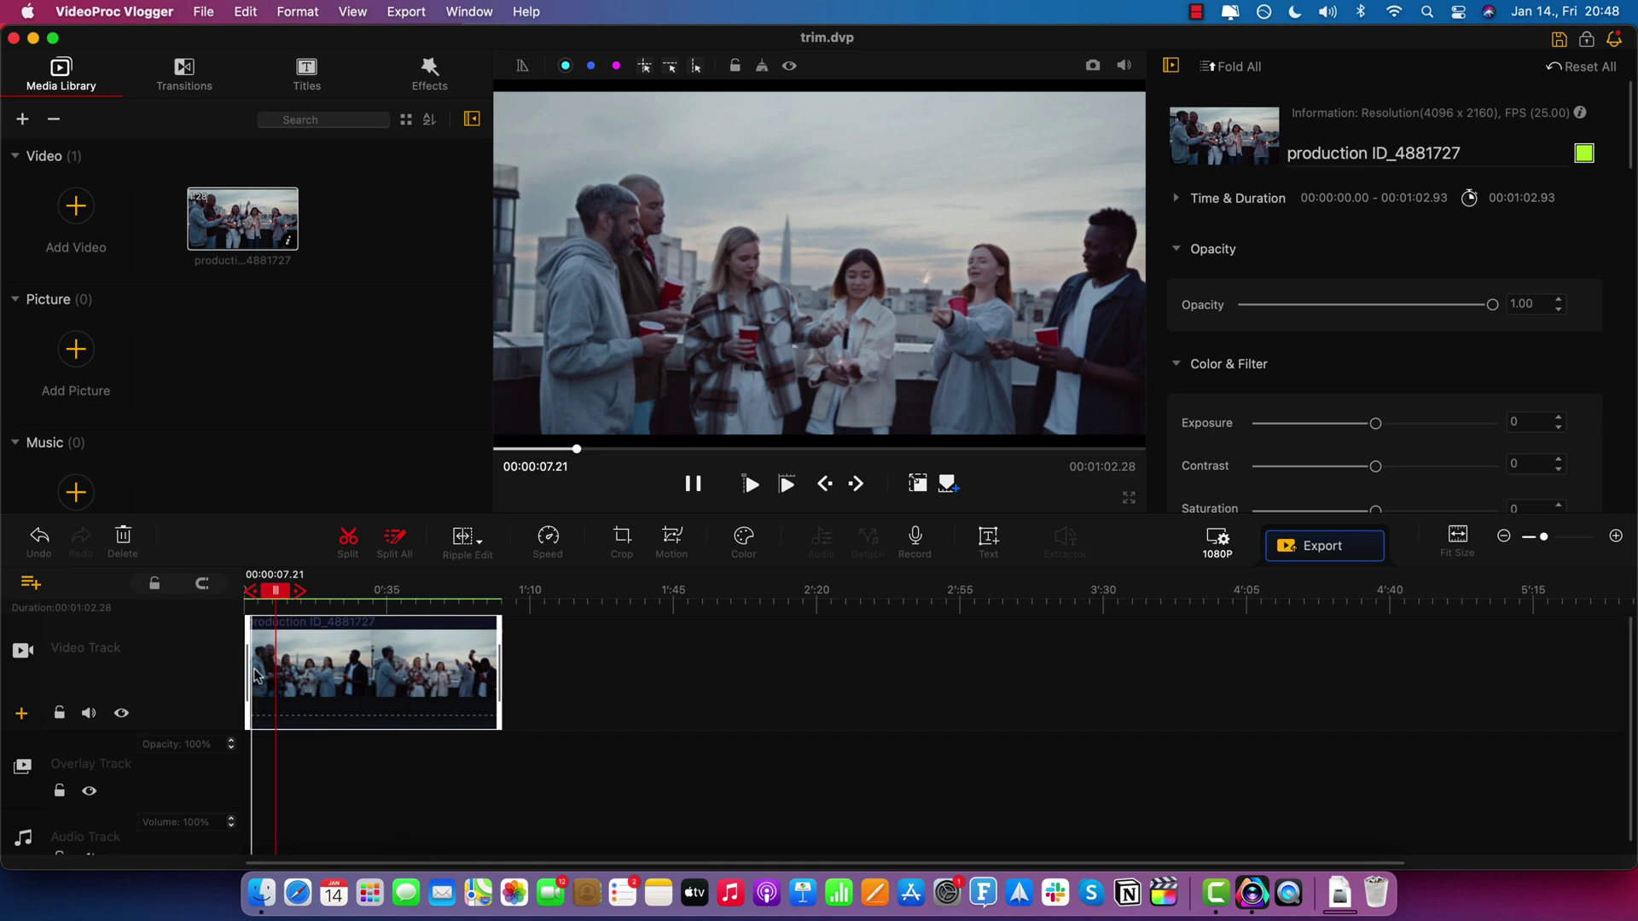
{"action": "left_click", "coordinate": [445, 607]}
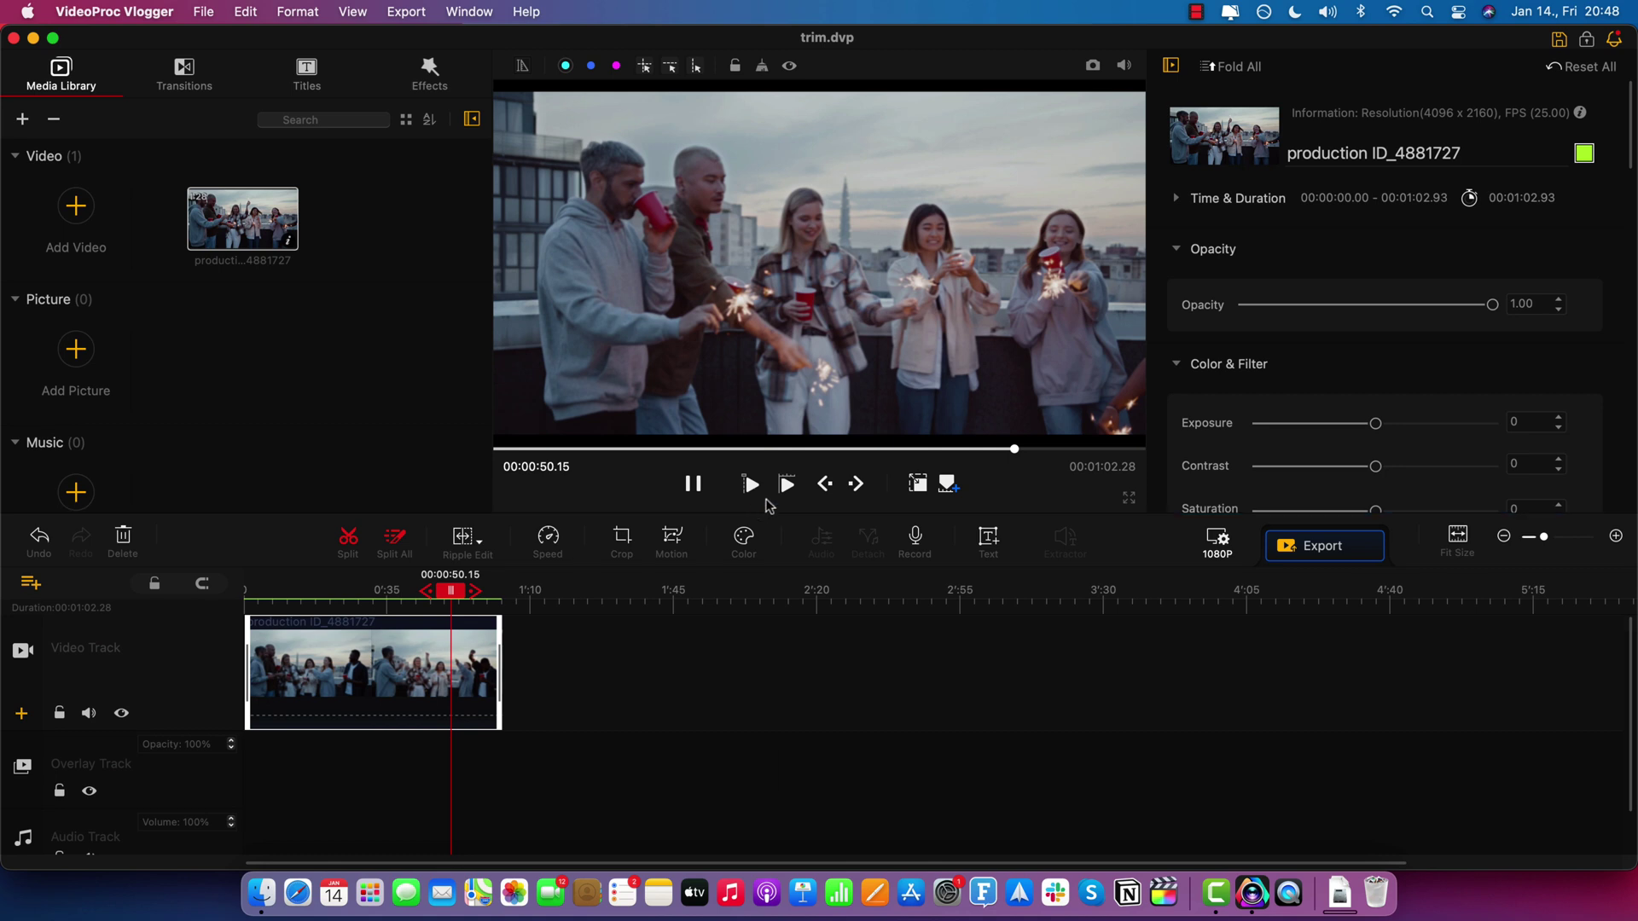
Step: Trim the clip's start to the 00:00:51.20 mark, leaving about 11 seconds
{"action": "left_click", "coordinate": [692, 486]}
{"action": "left_click_drag", "start_coordinate": [456, 591], "coordinate": [451, 591]}
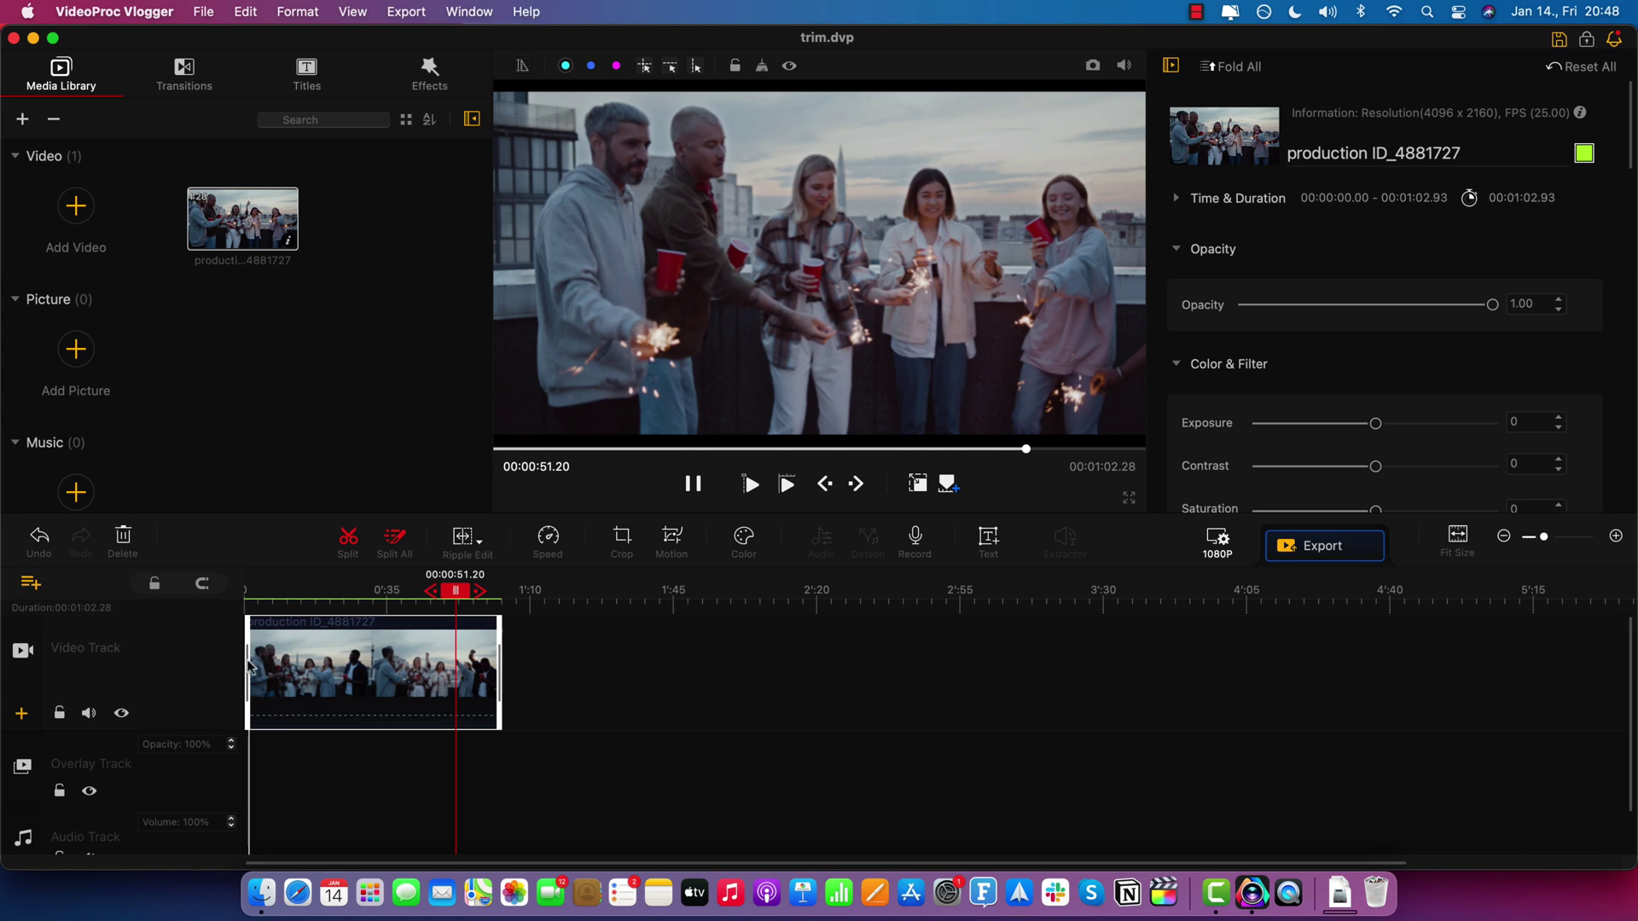
{"action": "left_click_drag", "start_coordinate": [246, 662], "coordinate": [454, 662]}
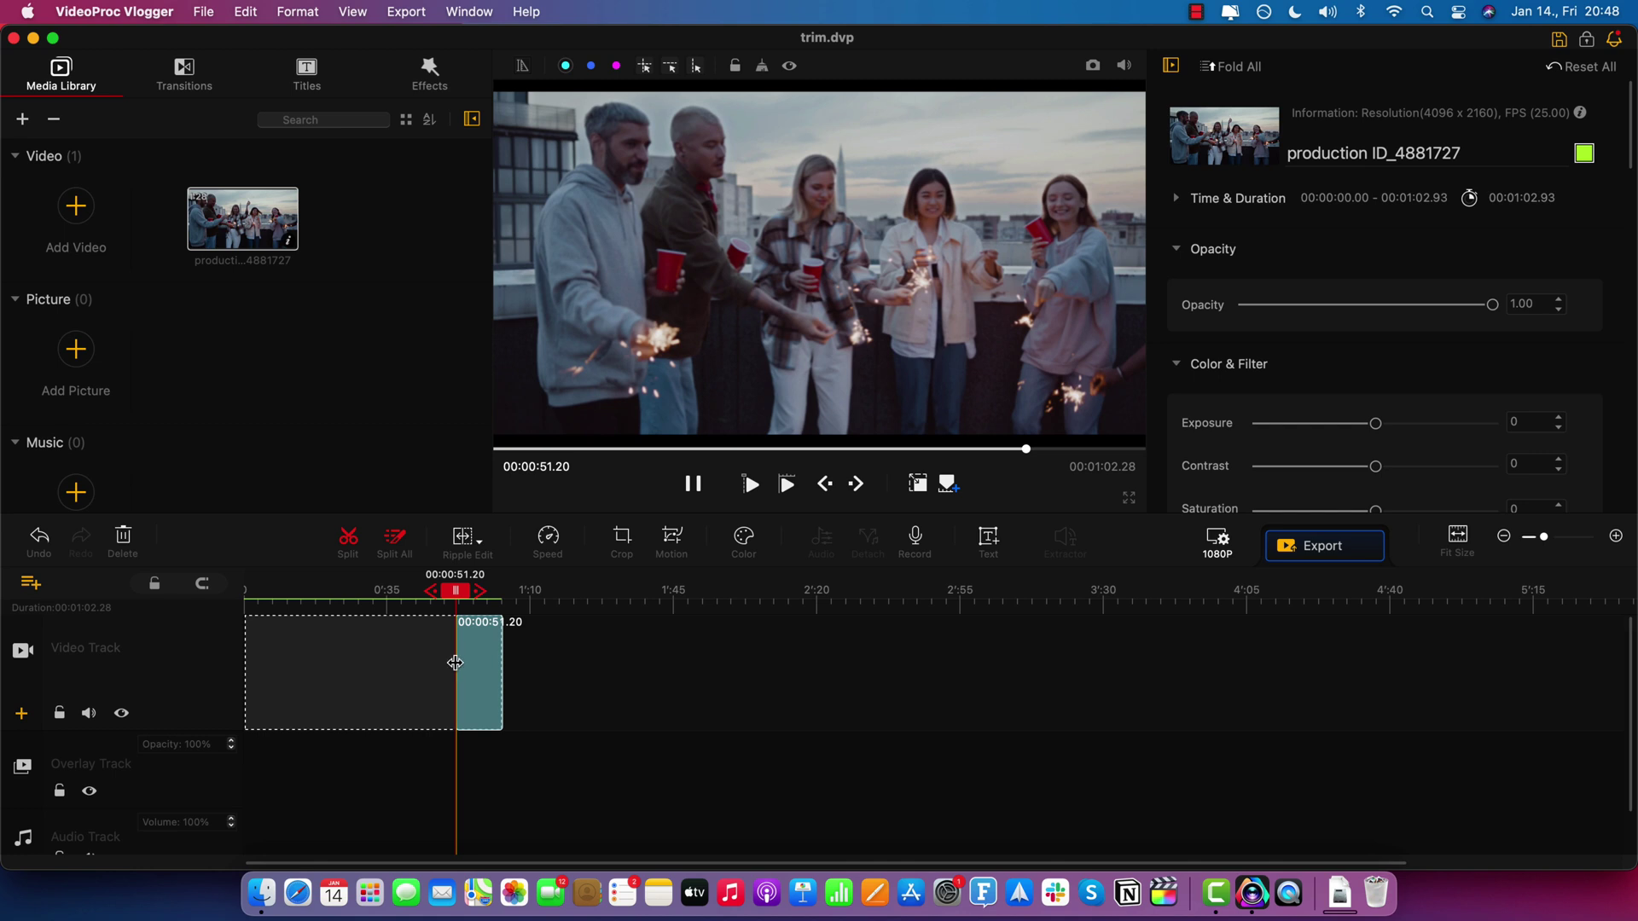
{"action": "left_click_drag", "start_coordinate": [455, 663], "coordinate": [455, 662]}
{"action": "left_click_drag", "start_coordinate": [273, 594], "coordinate": [246, 595]}
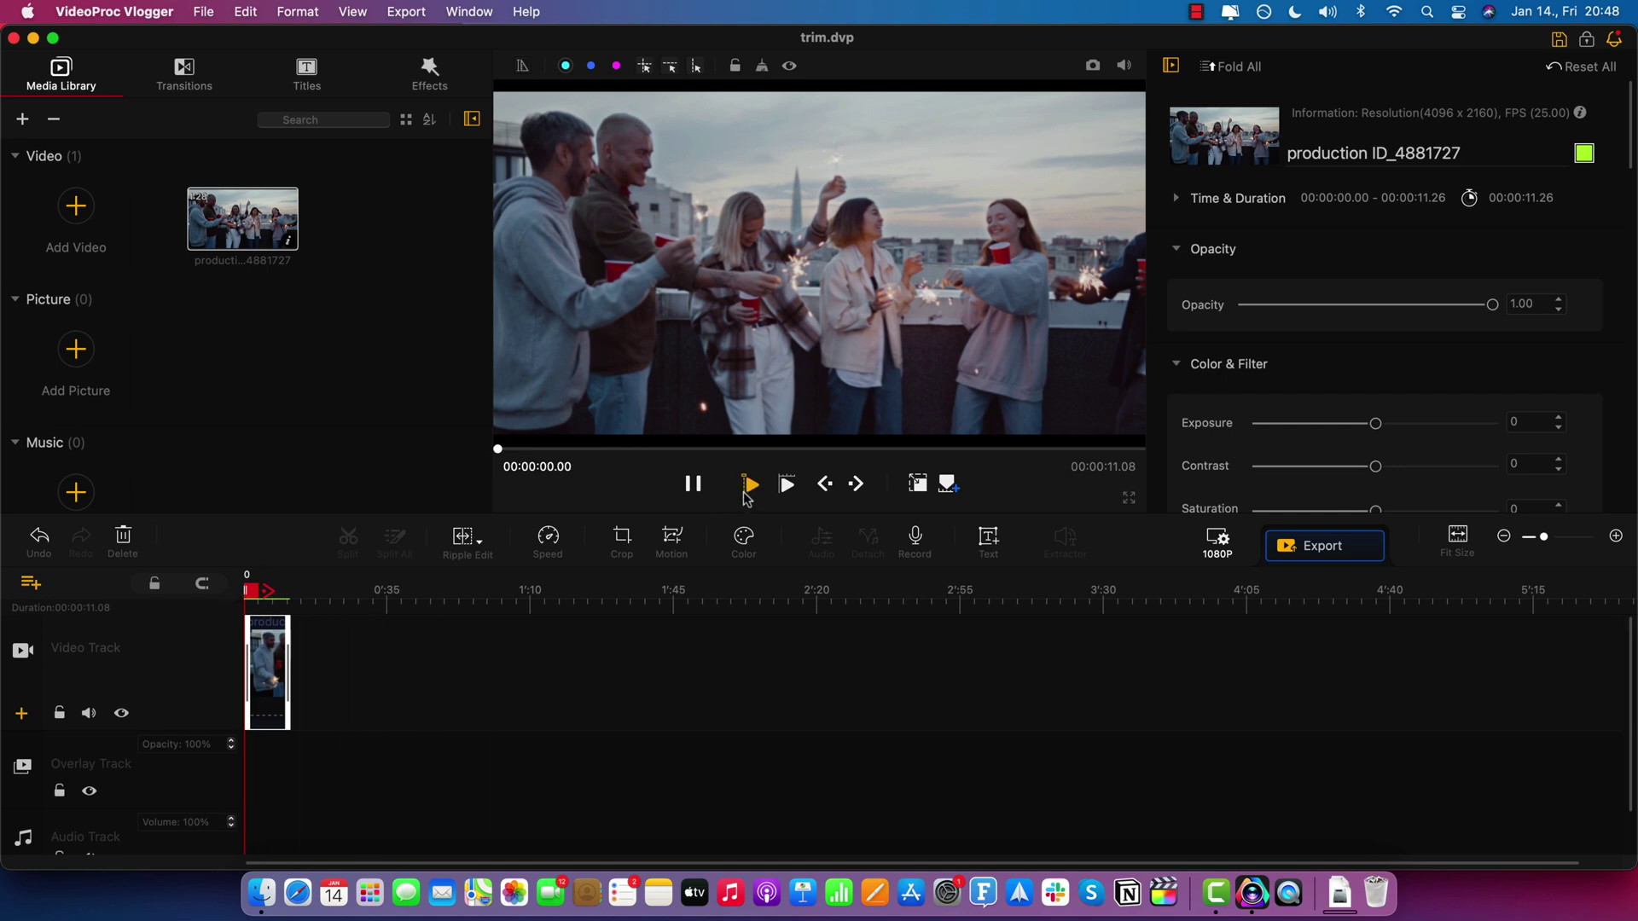
Step: Preview the 11.267-second trim 1 clip, then export it as MP4 at High quality
{"action": "left_click", "coordinate": [747, 490]}
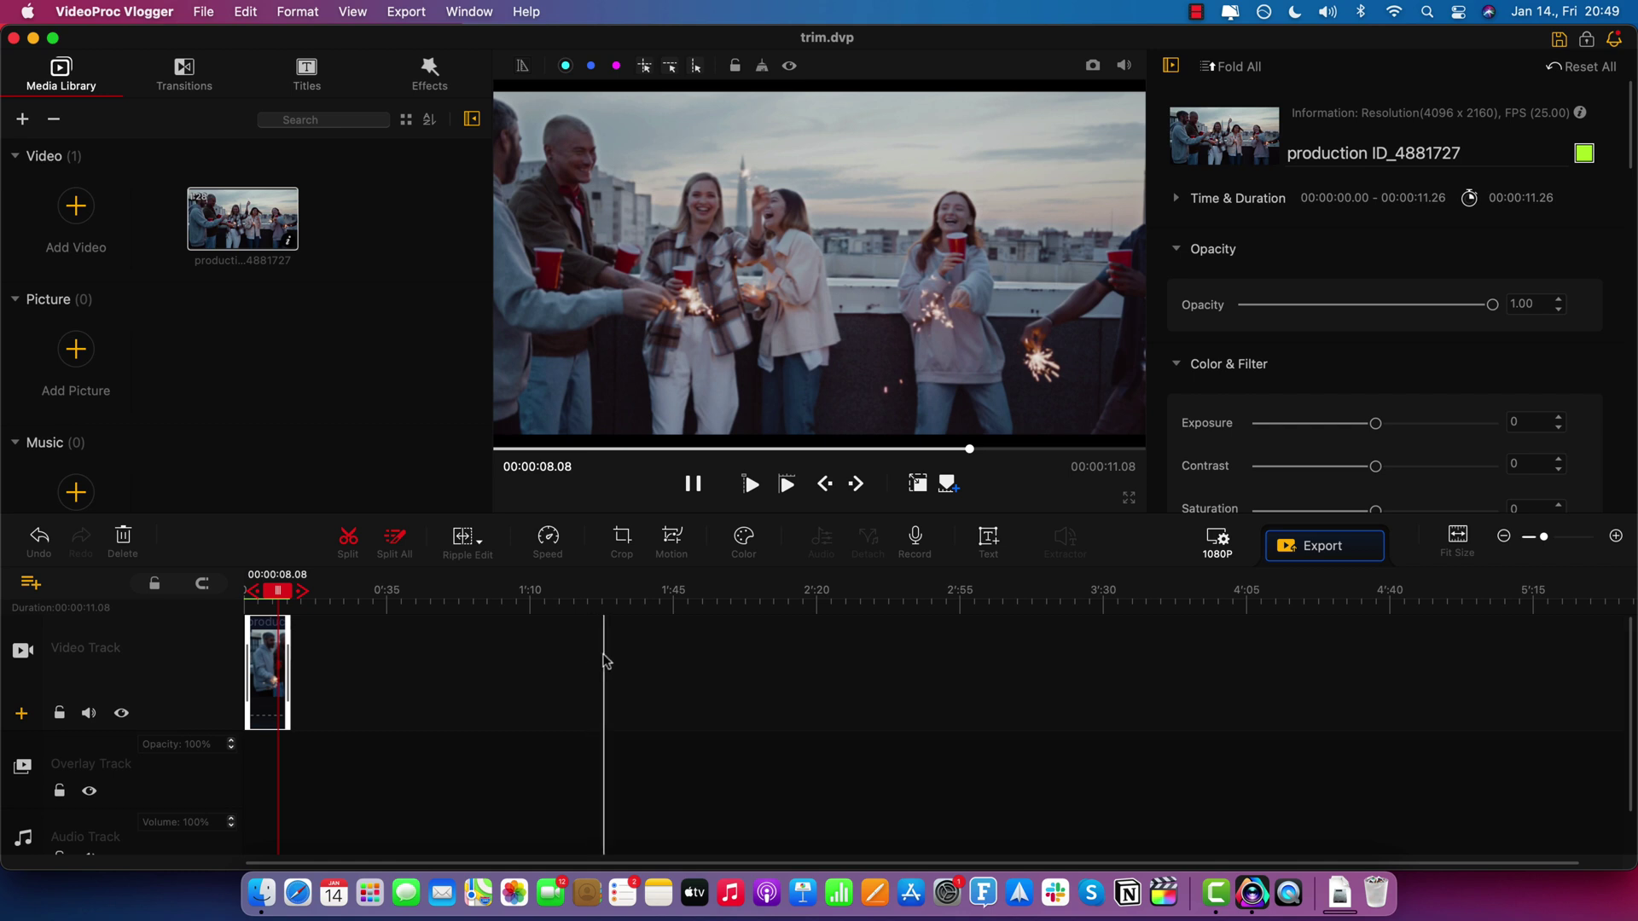
{"action": "left_click", "coordinate": [1350, 551]}
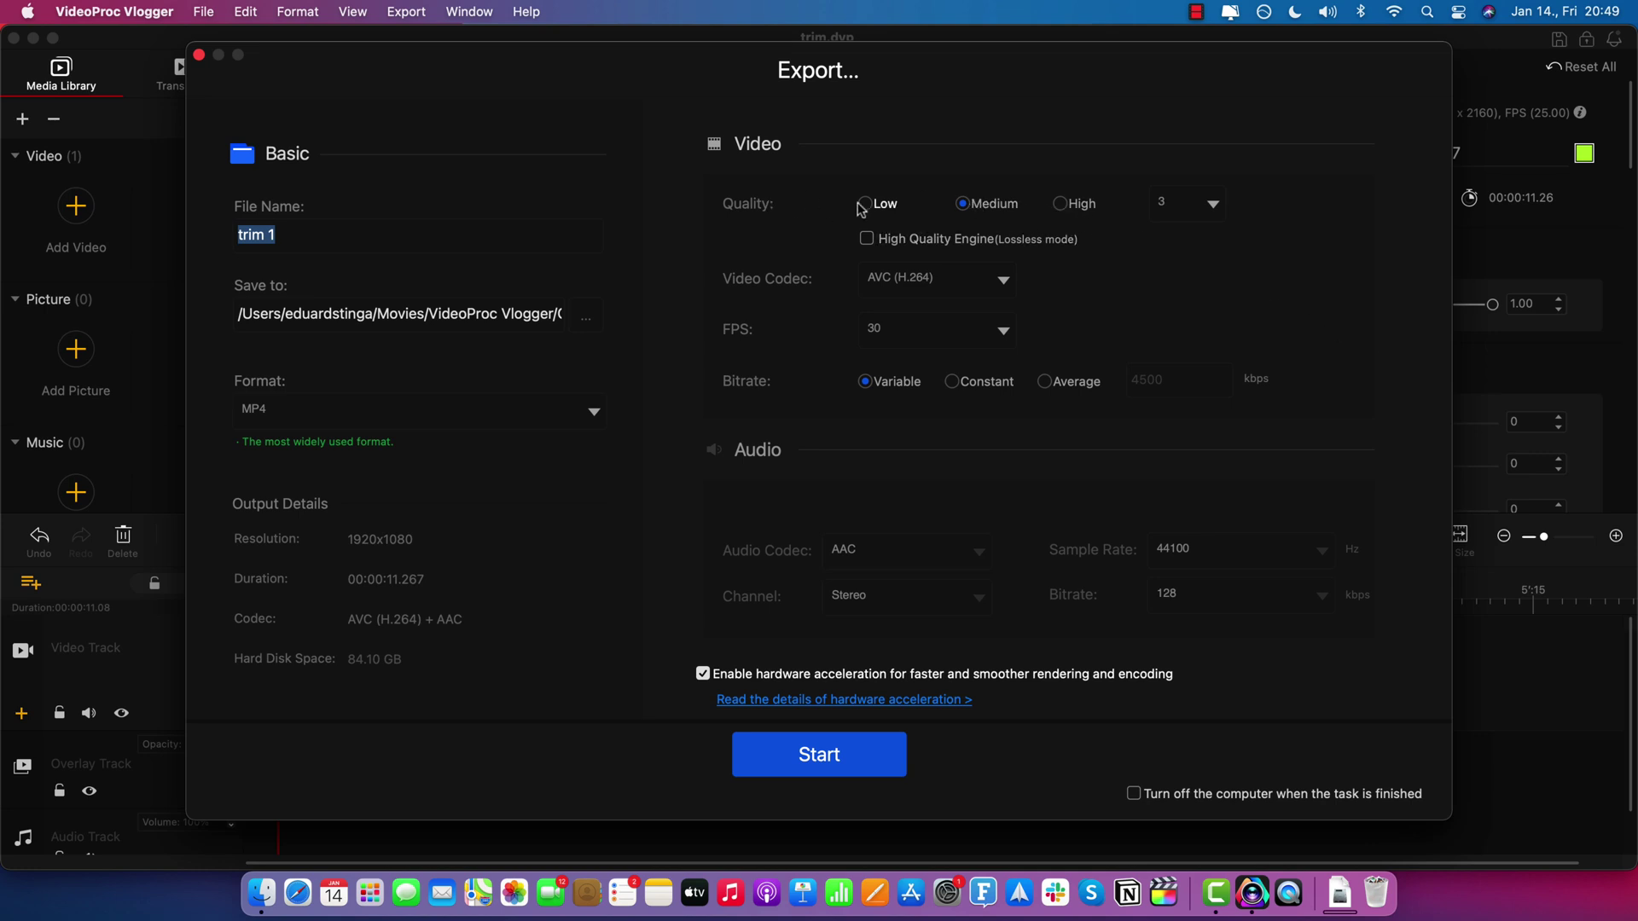
{"action": "left_click", "coordinate": [1060, 203]}
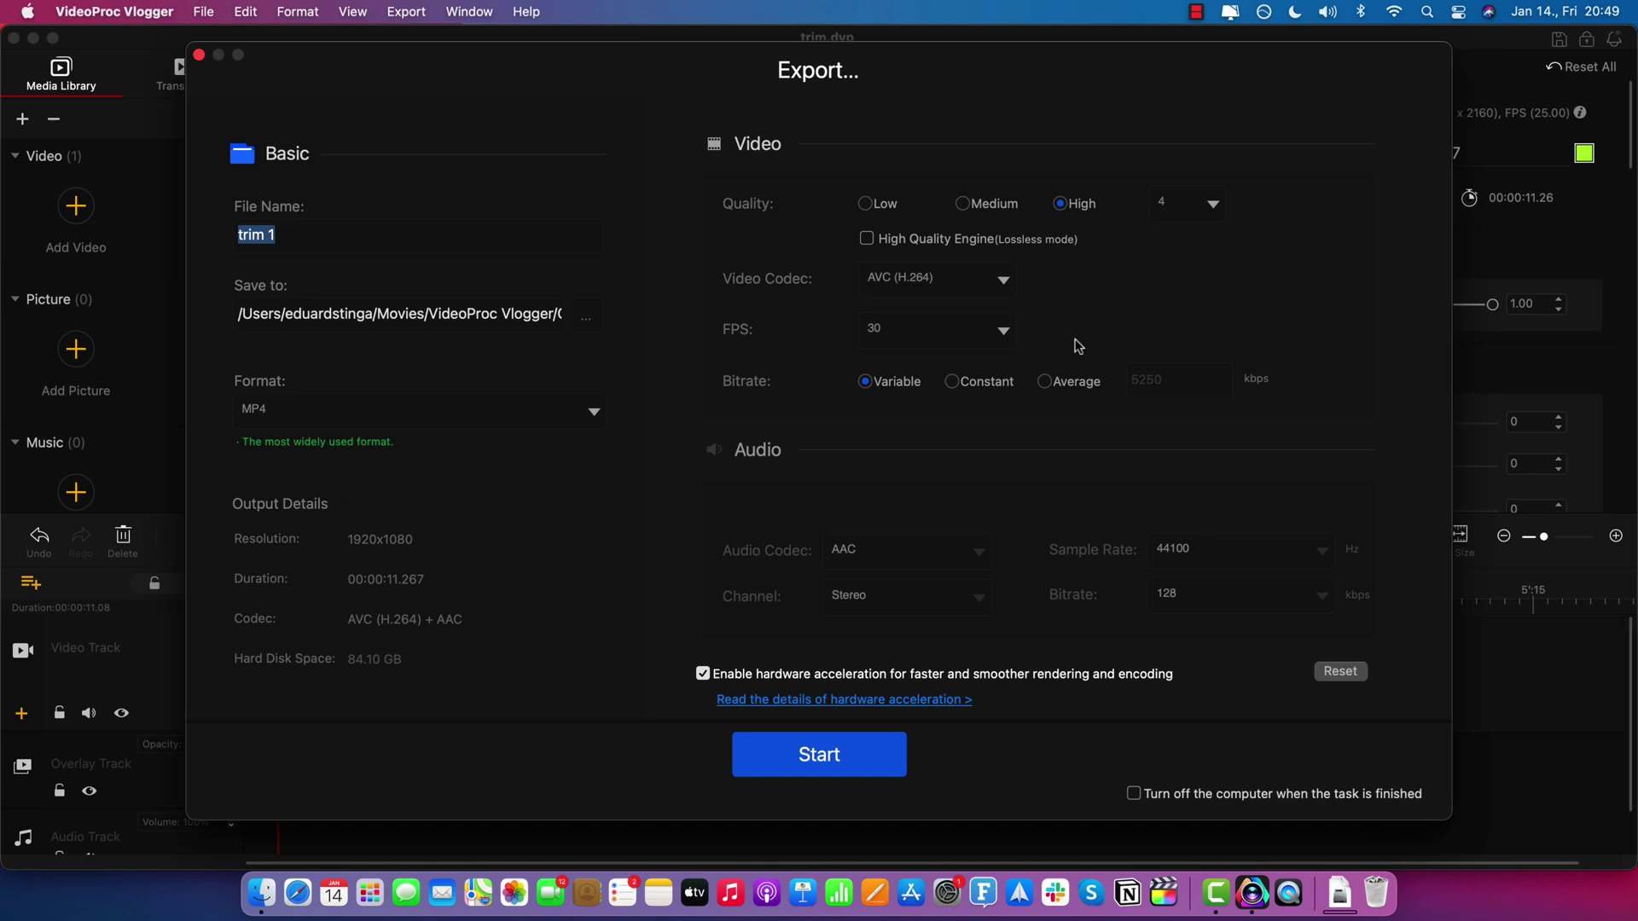
{"action": "left_click", "coordinate": [786, 755]}
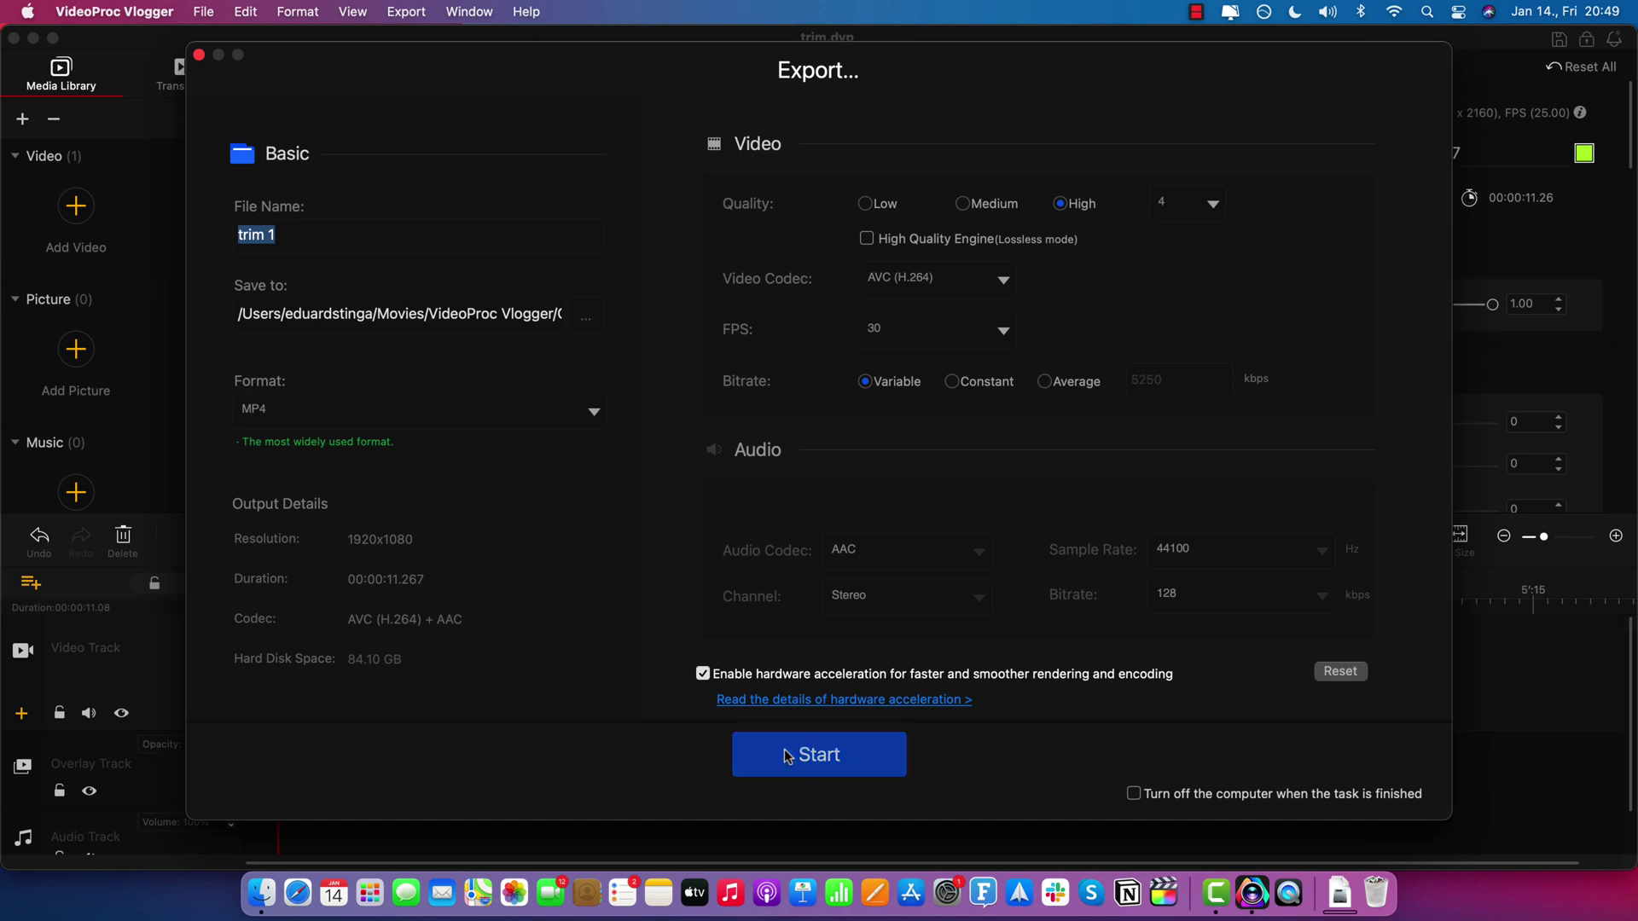